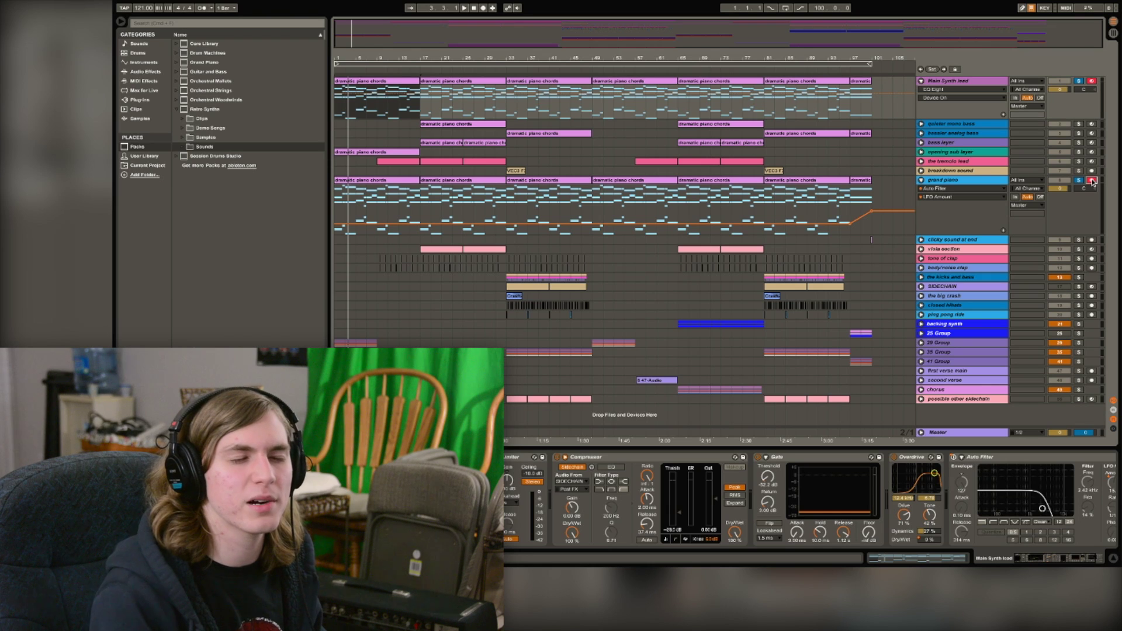
# - Play the soloed Main Synth lead and grand piano from the start, with the lead clip's notes shown
pyautogui.hotkey('shift', 'Tab')
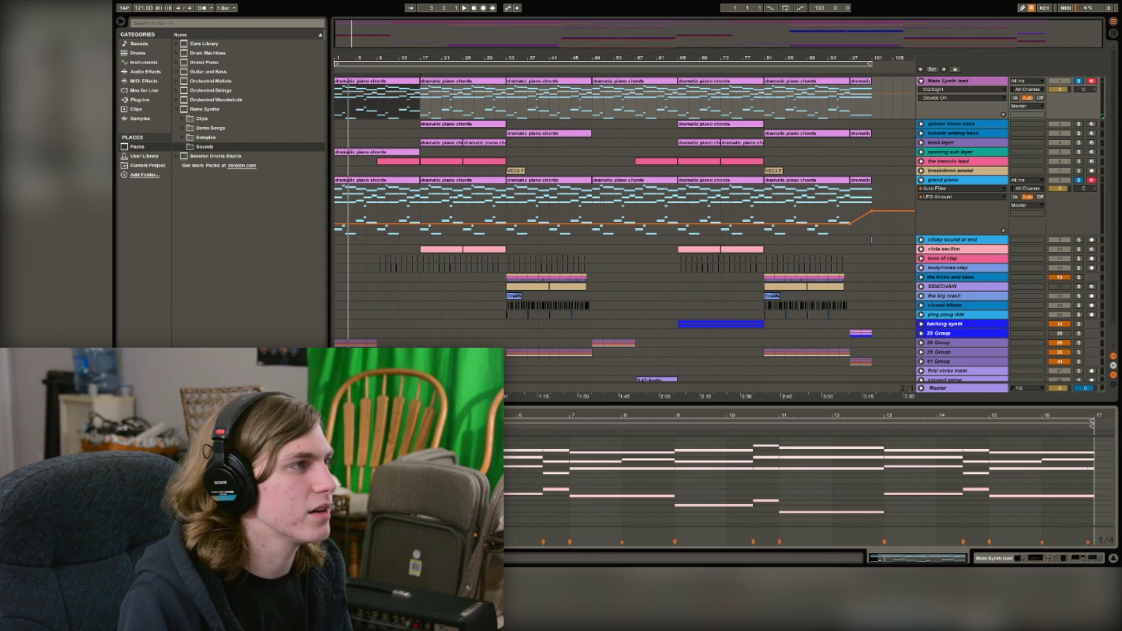
pyautogui.click(337, 108)
pyautogui.press('space')
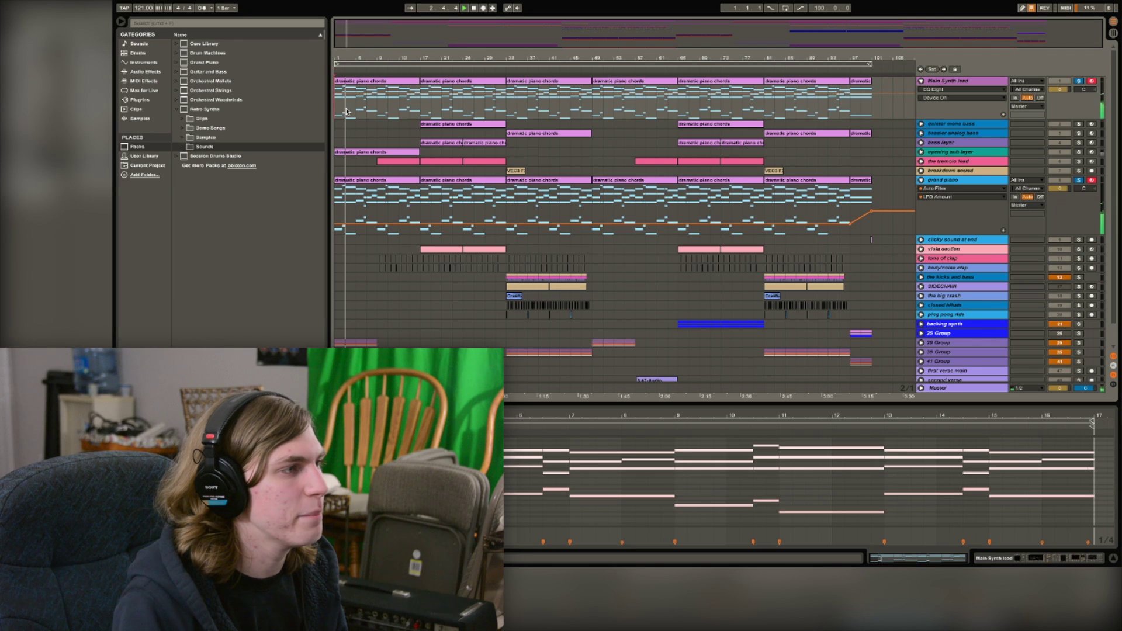
pyautogui.press('space')
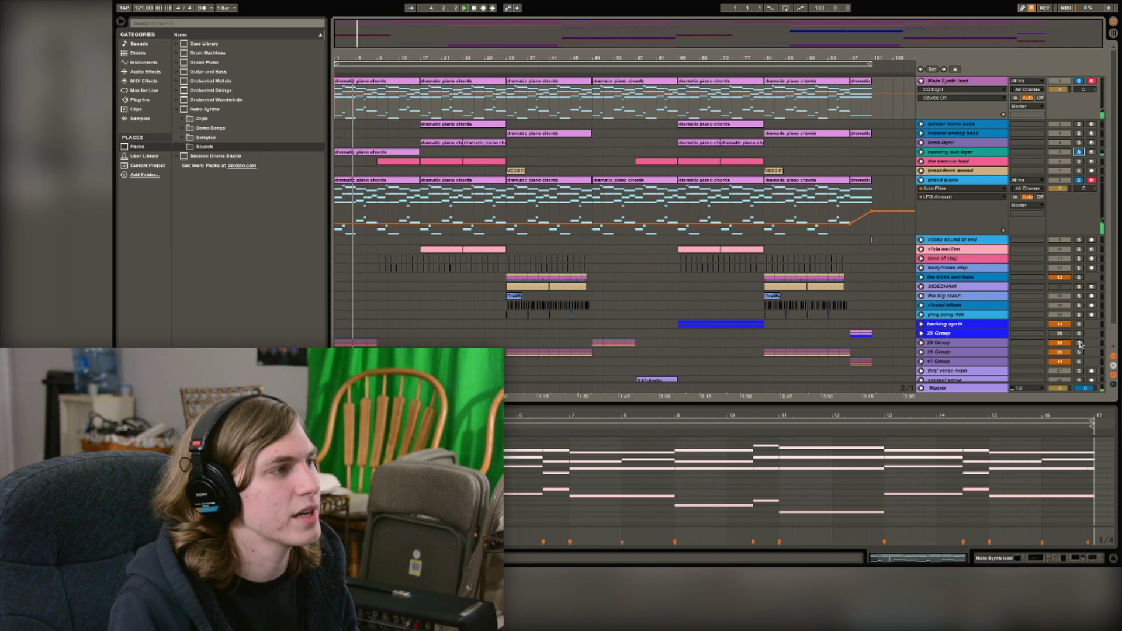
# - Solo the 29 Group during playback and unfold it to show its individual audio tracks
pyautogui.click(969, 346)
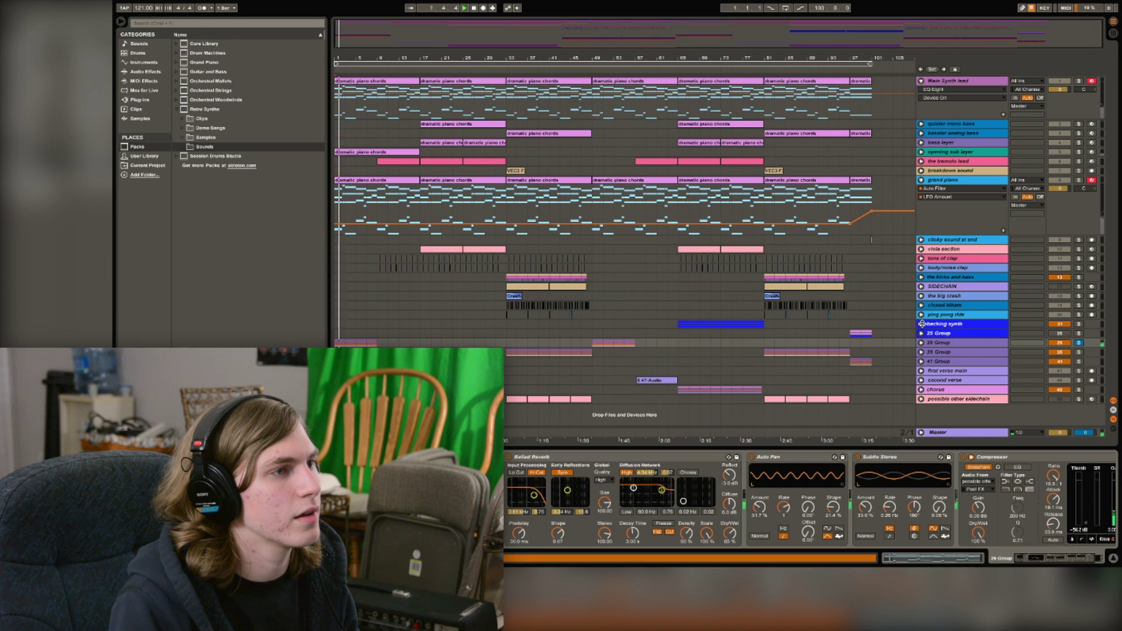
pyautogui.click(921, 343)
pyautogui.moveTo(1115, 212); pyautogui.dragTo(1108, 287)
pyautogui.click(968, 210)
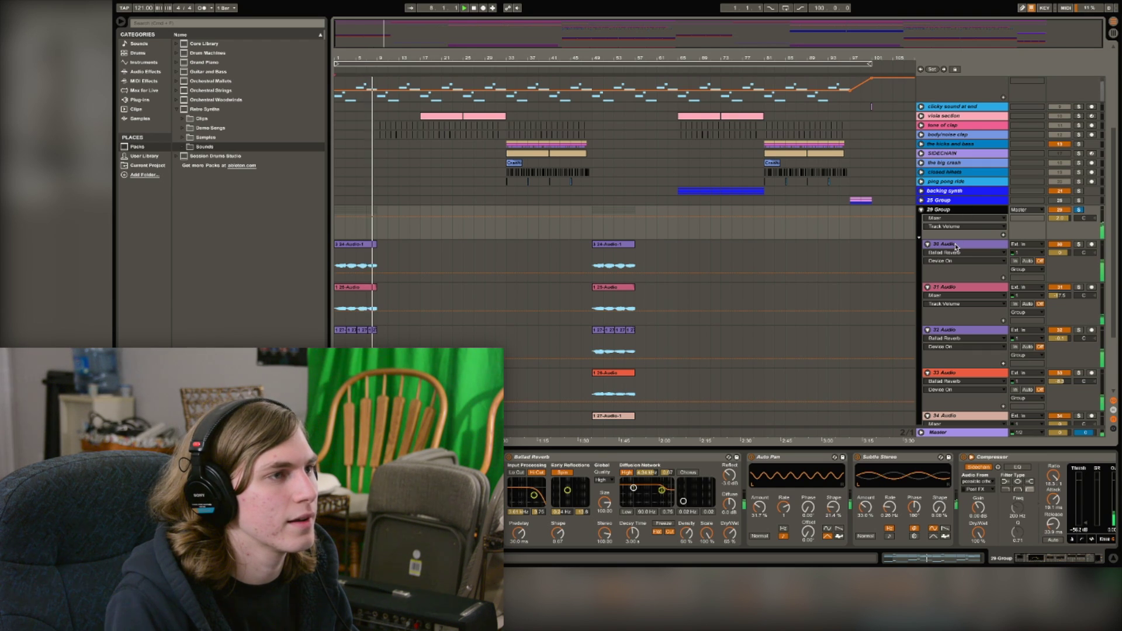
pyautogui.click(982, 244)
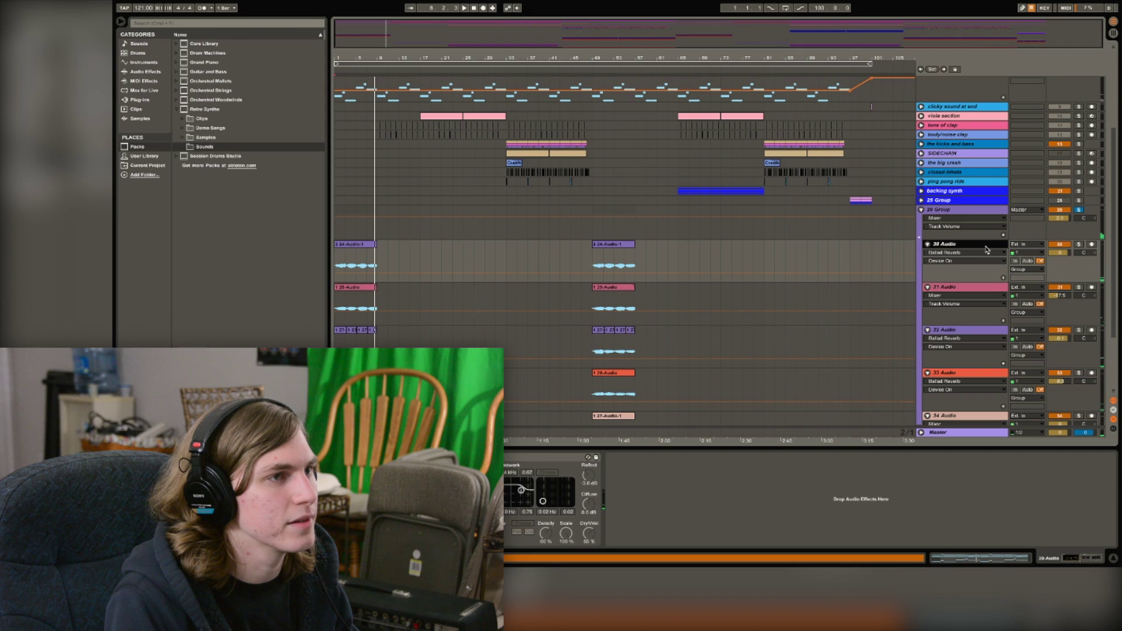
# - Solo and play the 30 Audio and 31 Audio tracks one after the other from the start
pyautogui.click(1078, 245)
pyautogui.press('space')
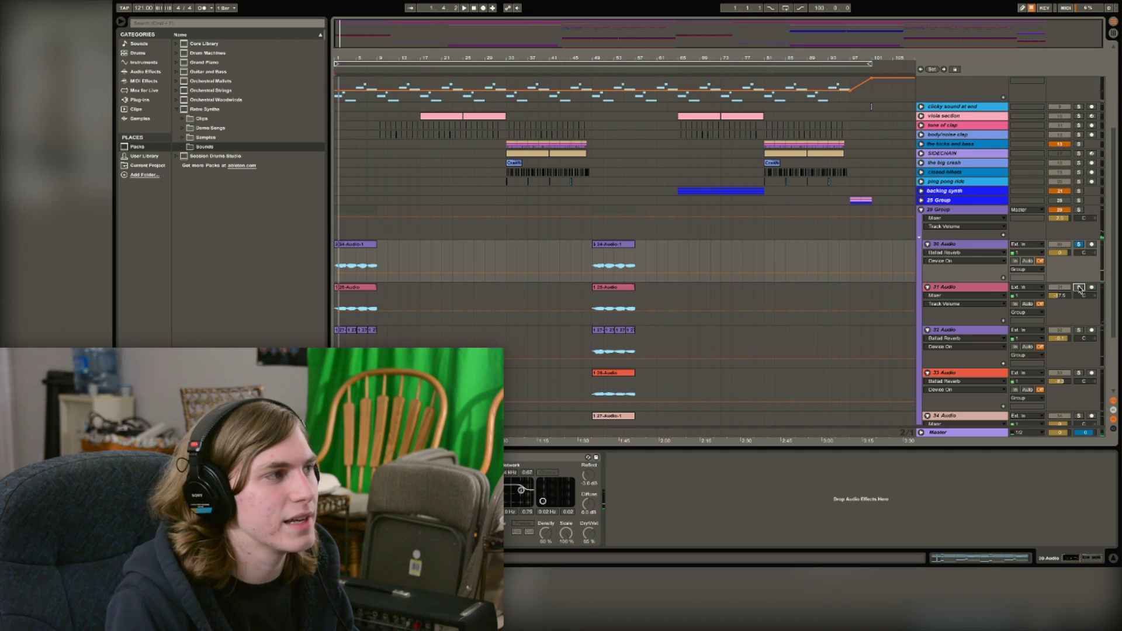
pyautogui.click(1078, 287)
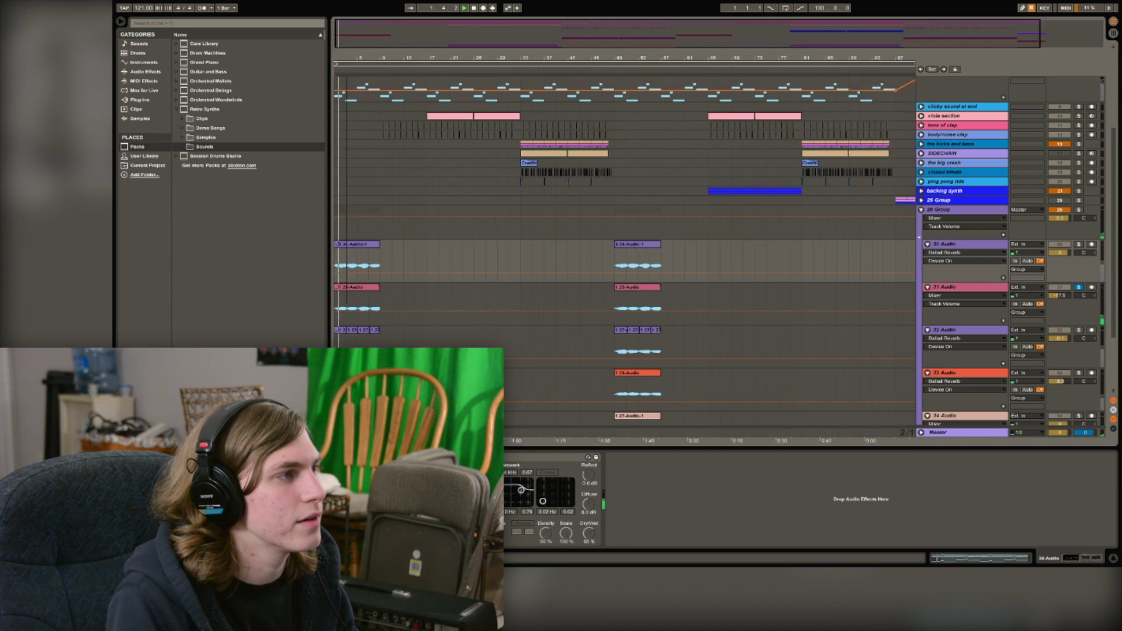
pyautogui.scroll(5, 368, 296)
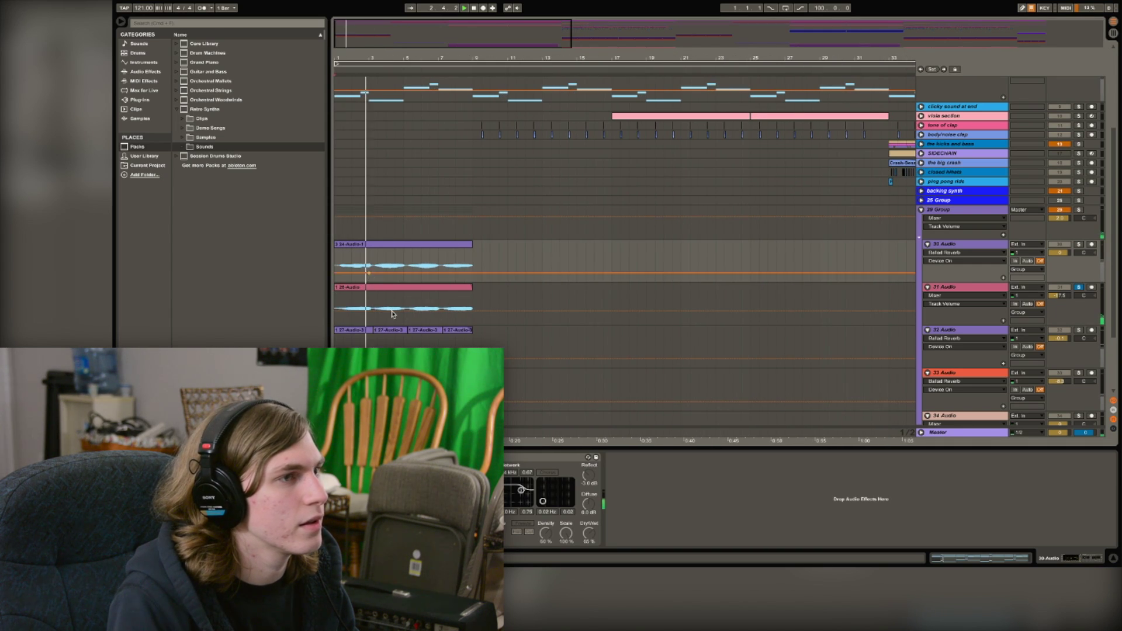
pyautogui.press('space')
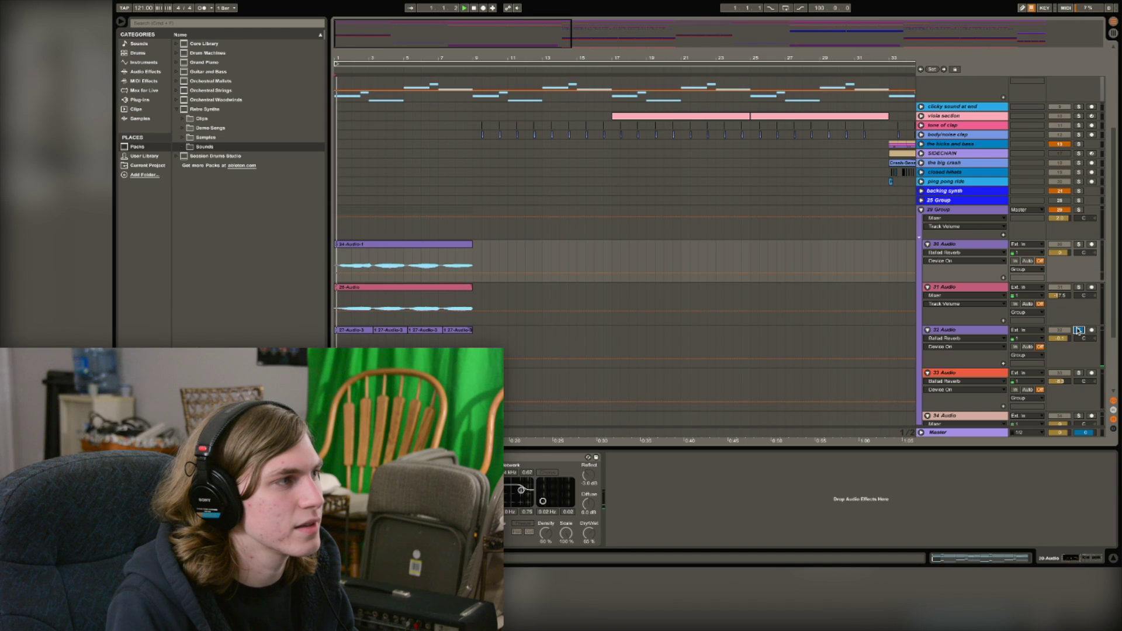
# - Audition the 33 Audio and 34 Audio tracks, then solo the whole 29 Group again
pyautogui.click(1078, 372)
pyautogui.scroll(-3, 1112, 308)
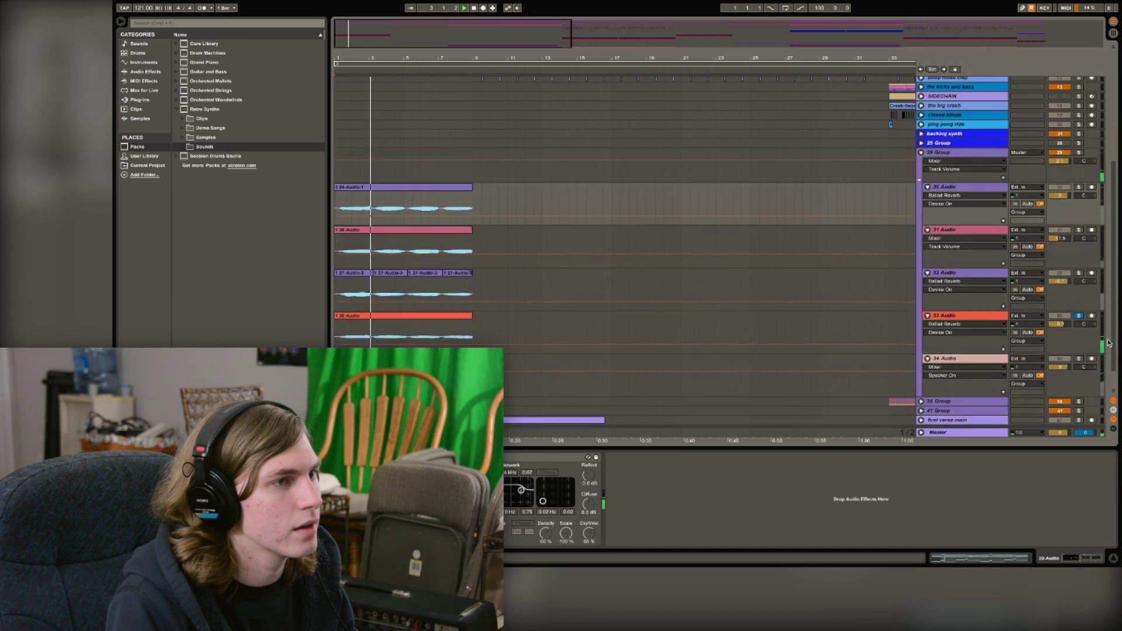
pyautogui.click(1079, 358)
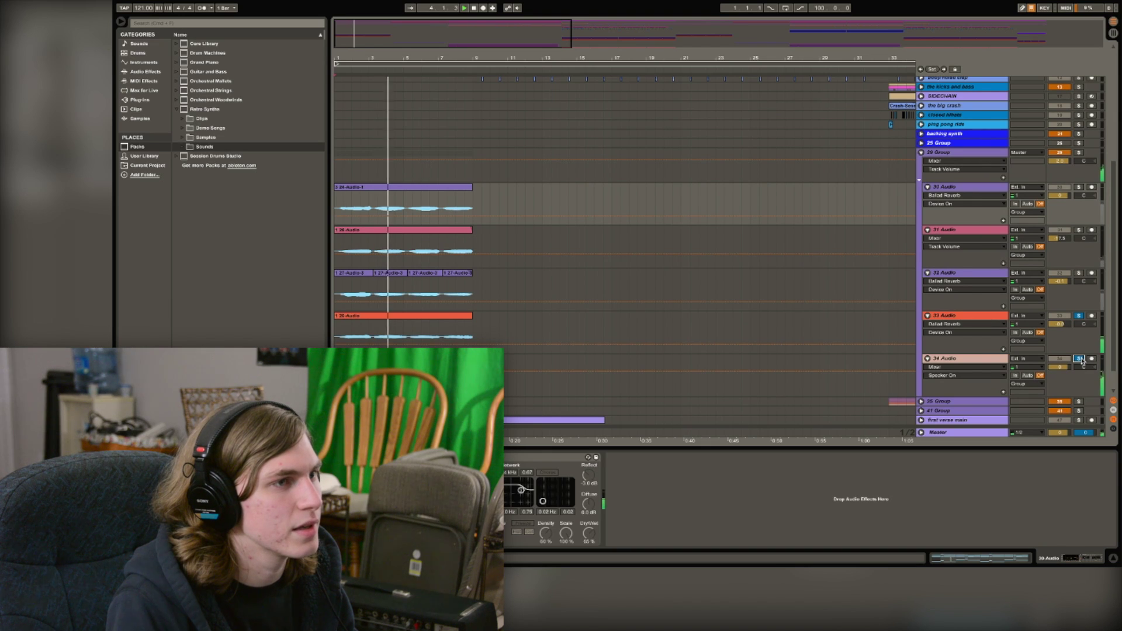
pyautogui.click(1078, 153)
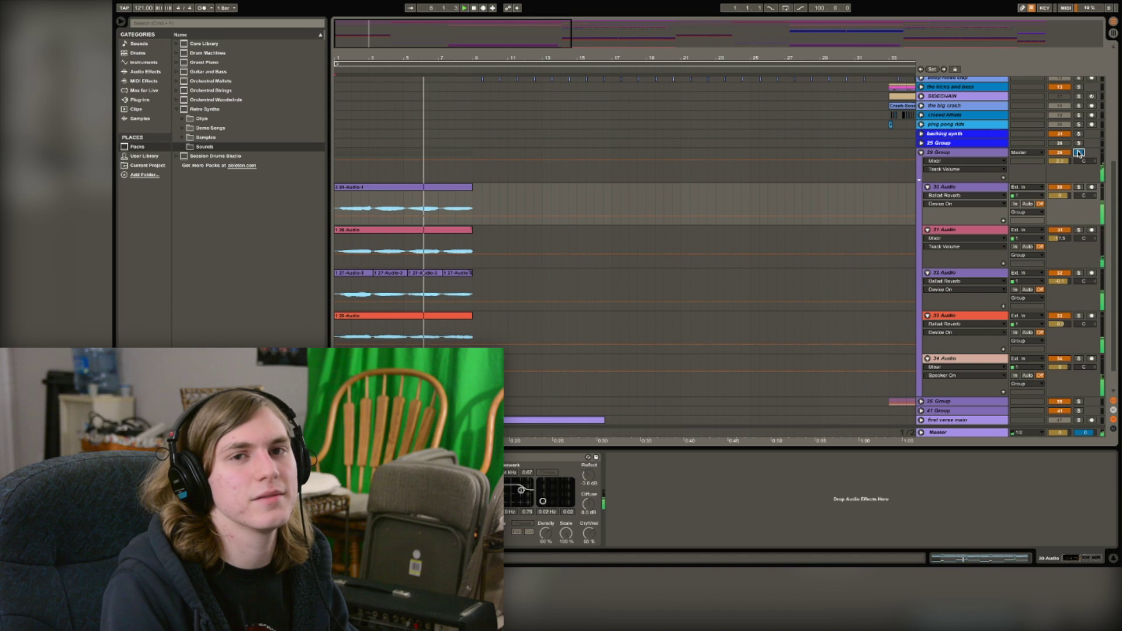
# - Fold the 29 Group and play the first verse main track soloed
pyautogui.click(925, 152)
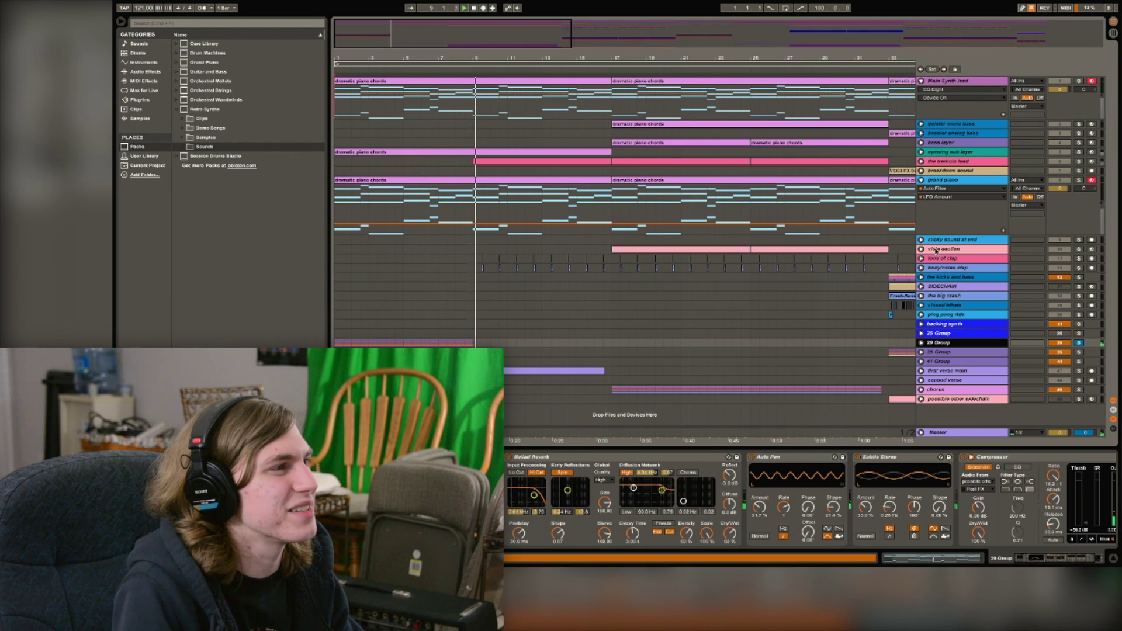
pyautogui.press('space')
pyautogui.press('-')
pyautogui.click(403, 163)
pyautogui.press('space')
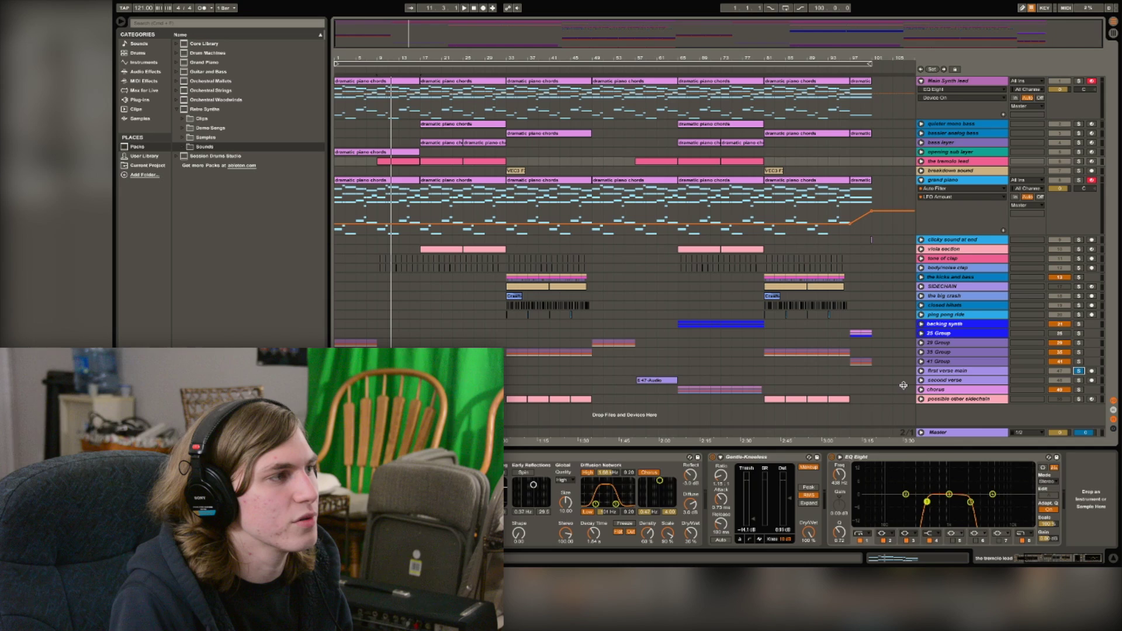
# - Examine the effects chain of the first verse main track, including its Chorus device
pyautogui.click(949, 371)
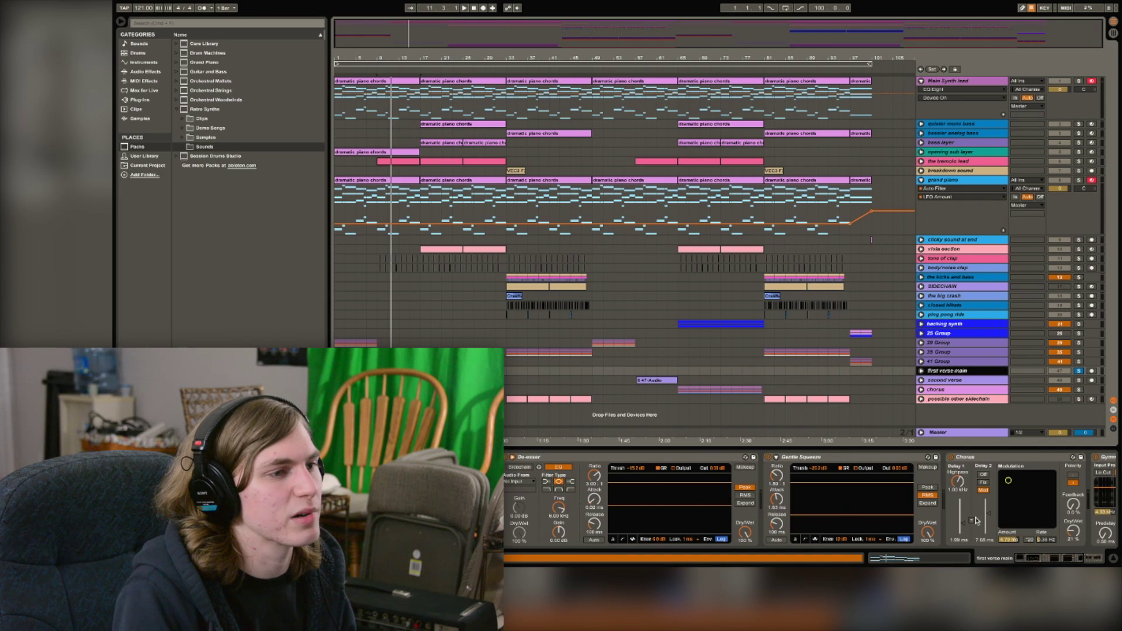
pyautogui.click(1049, 558)
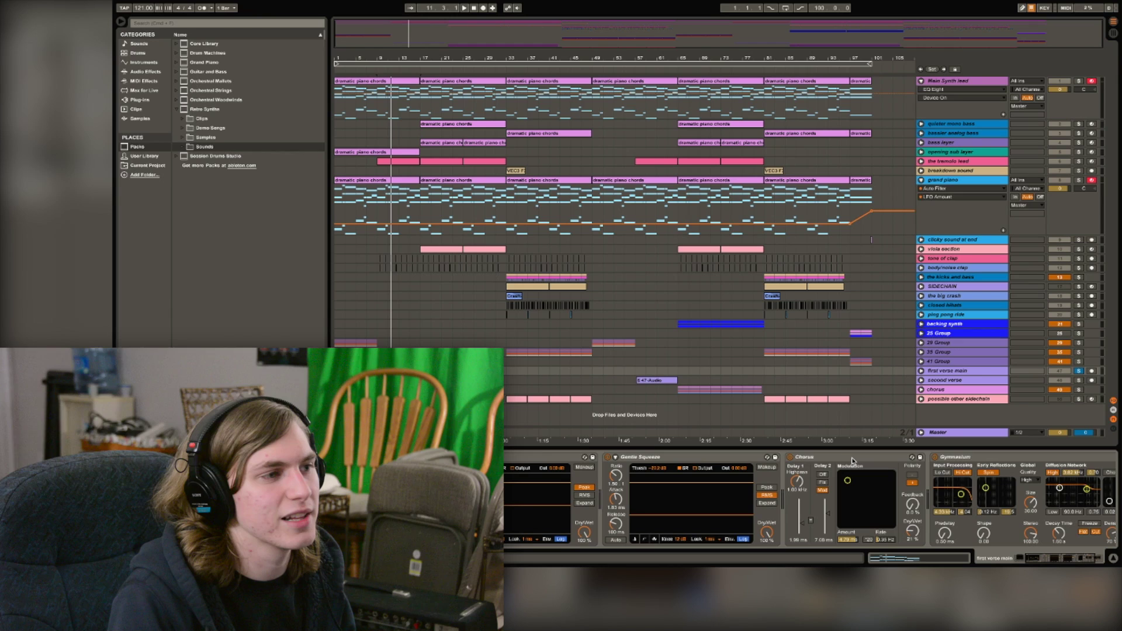
pyautogui.click(817, 458)
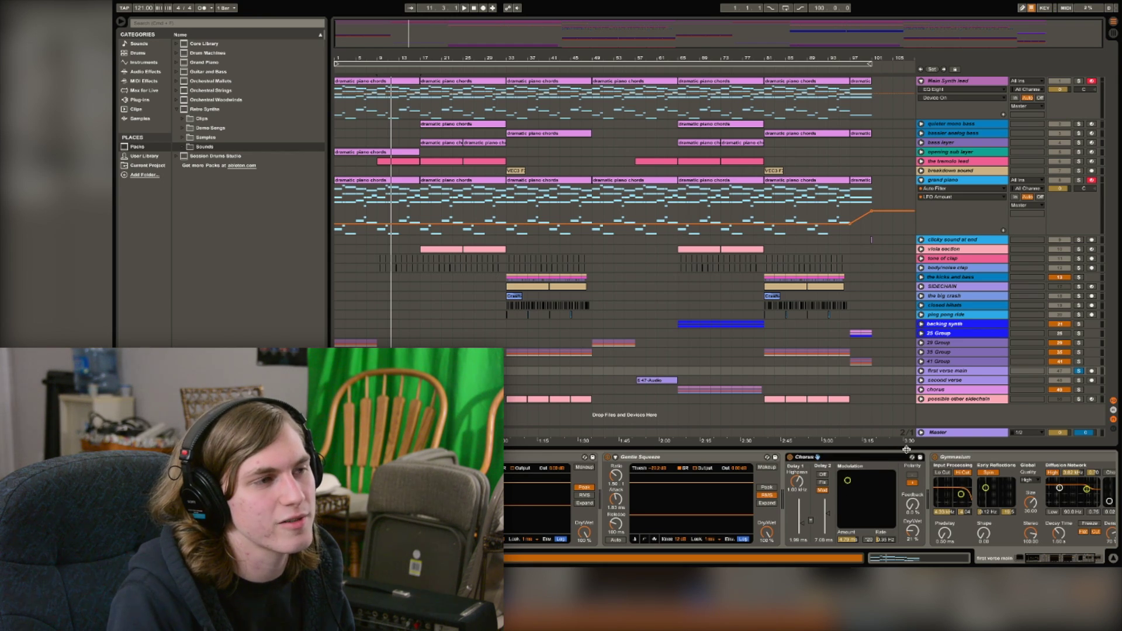
pyautogui.click(941, 371)
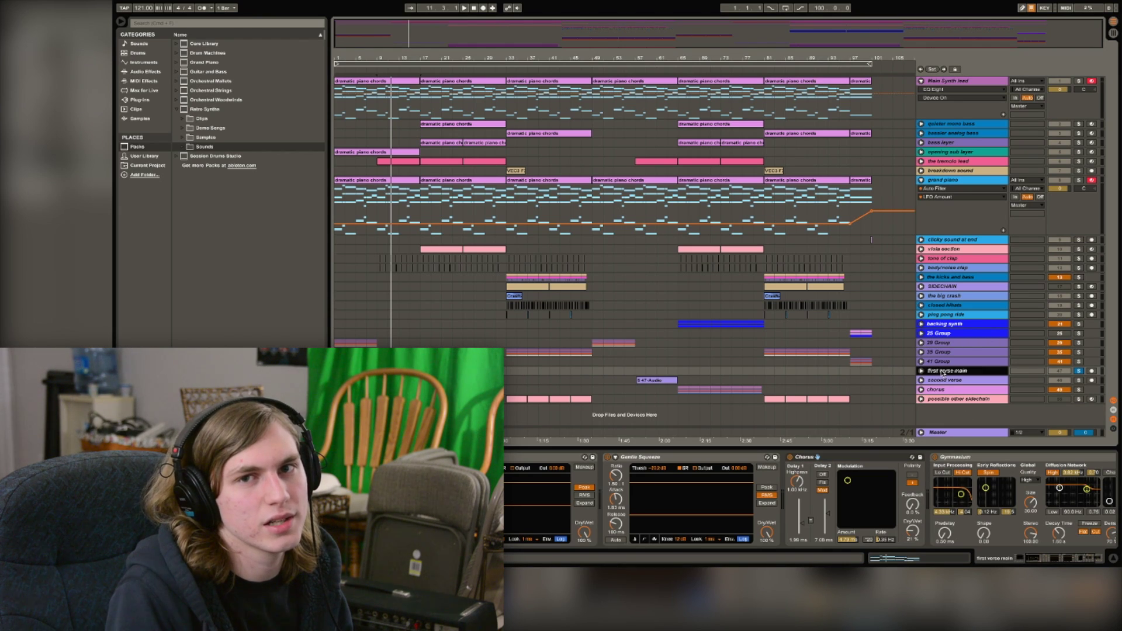
# - Solo and play the chorus group from bar 17, unfolding it to show its audio tracks
pyautogui.press('Down')
pyautogui.click(1079, 390)
pyautogui.press('space')
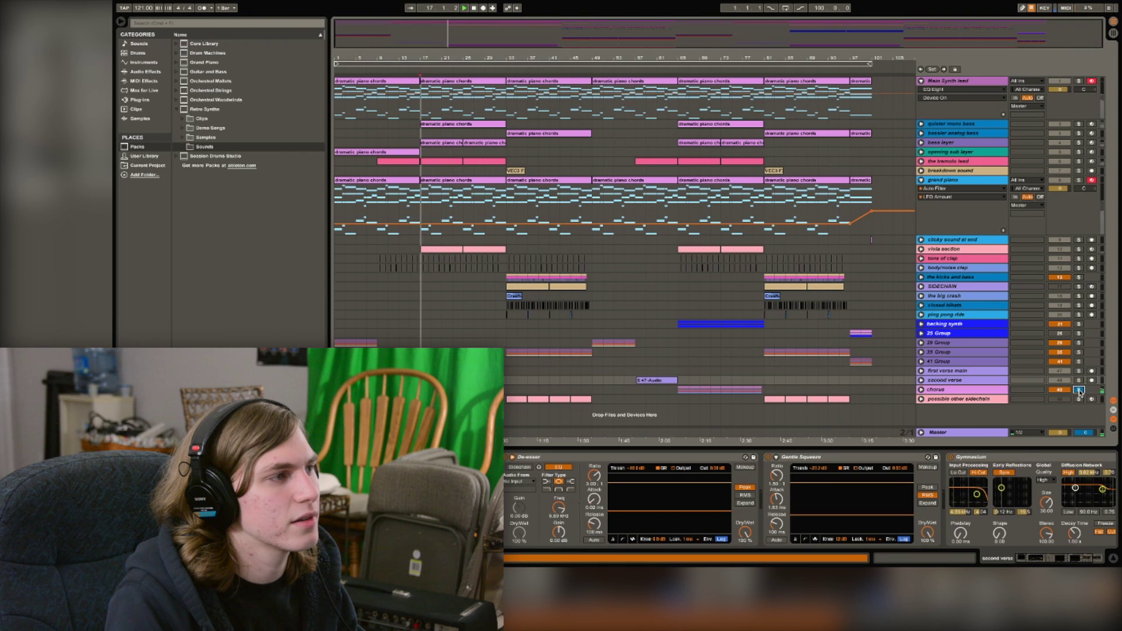
pyautogui.click(921, 390)
pyautogui.scroll(-6, 1084, 315)
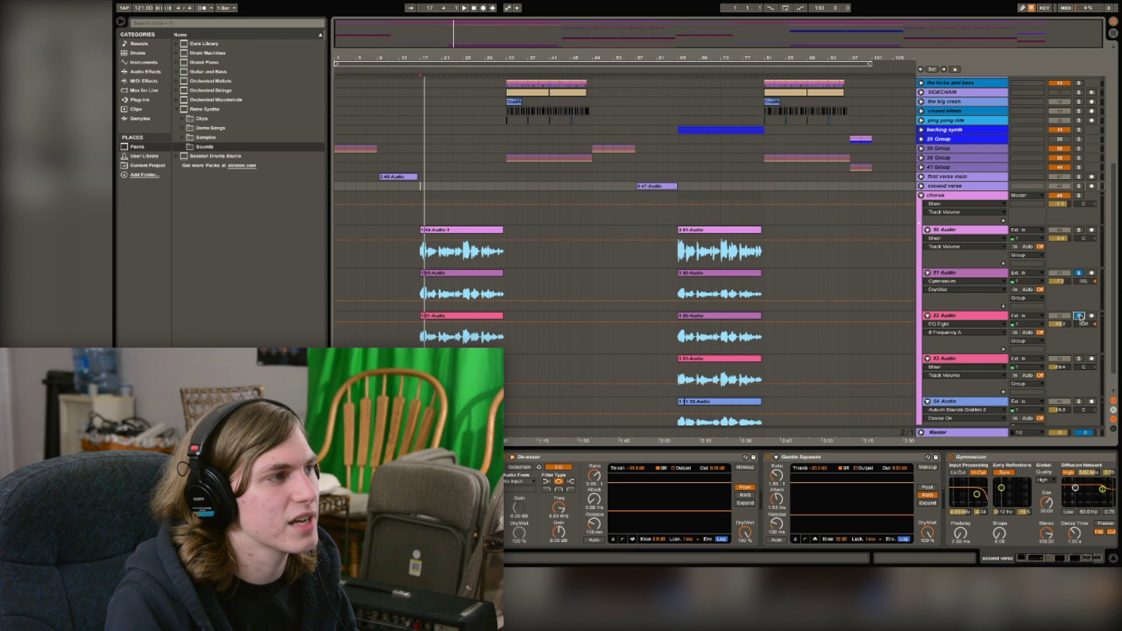
# - Play the first chorus with only the 51 Audio and 52 Audio tracks soloed
pyautogui.click(427, 341)
pyautogui.scroll(6, 456, 249)
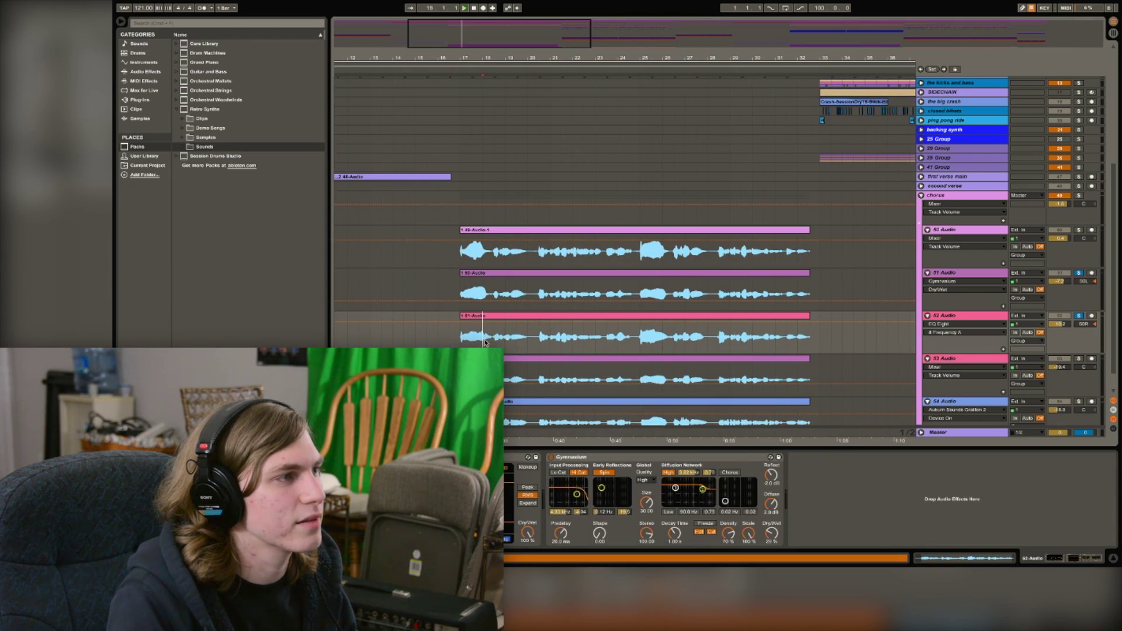
pyautogui.press('space')
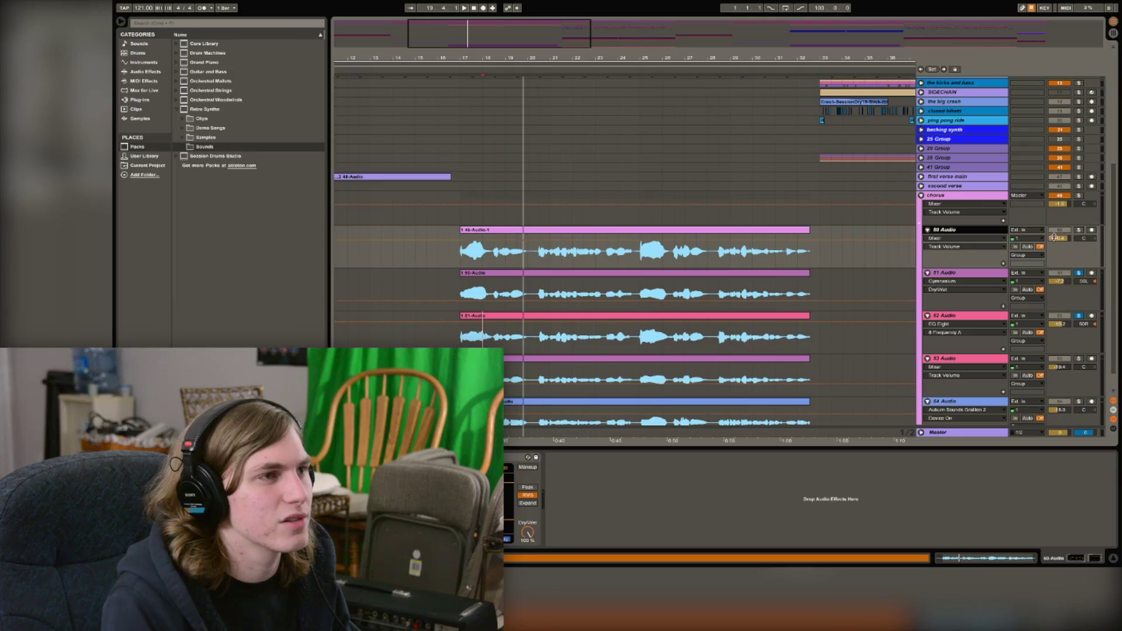
pyautogui.click(971, 197)
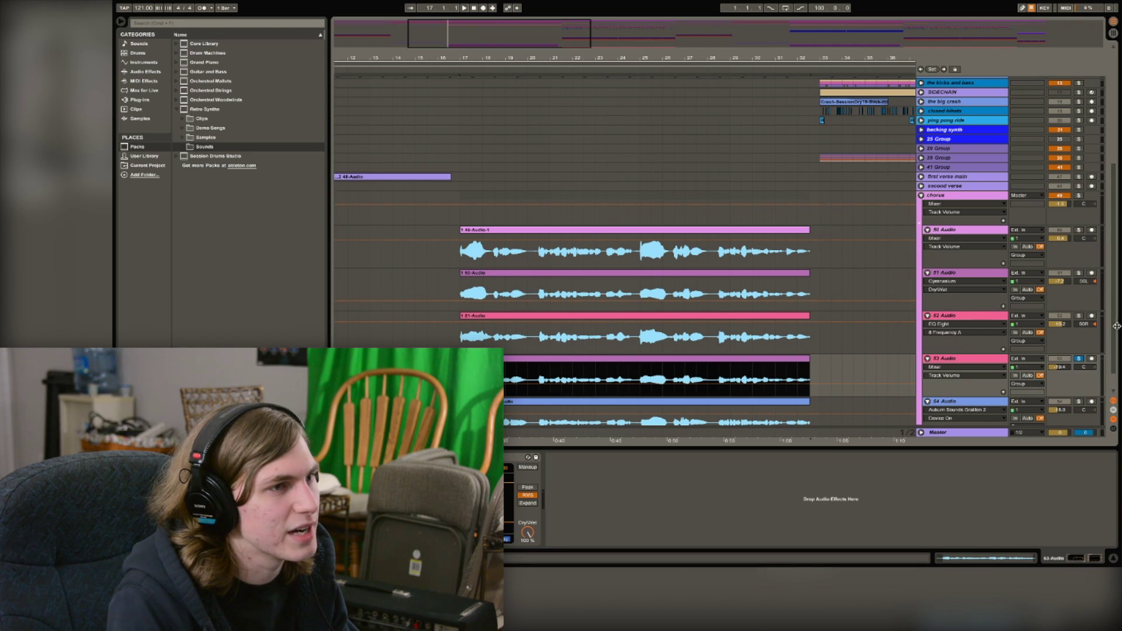
# - Solo the 54 Audio track and play its first chorus clip
pyautogui.scroll(-1, 1114, 328)
pyautogui.click(1078, 378)
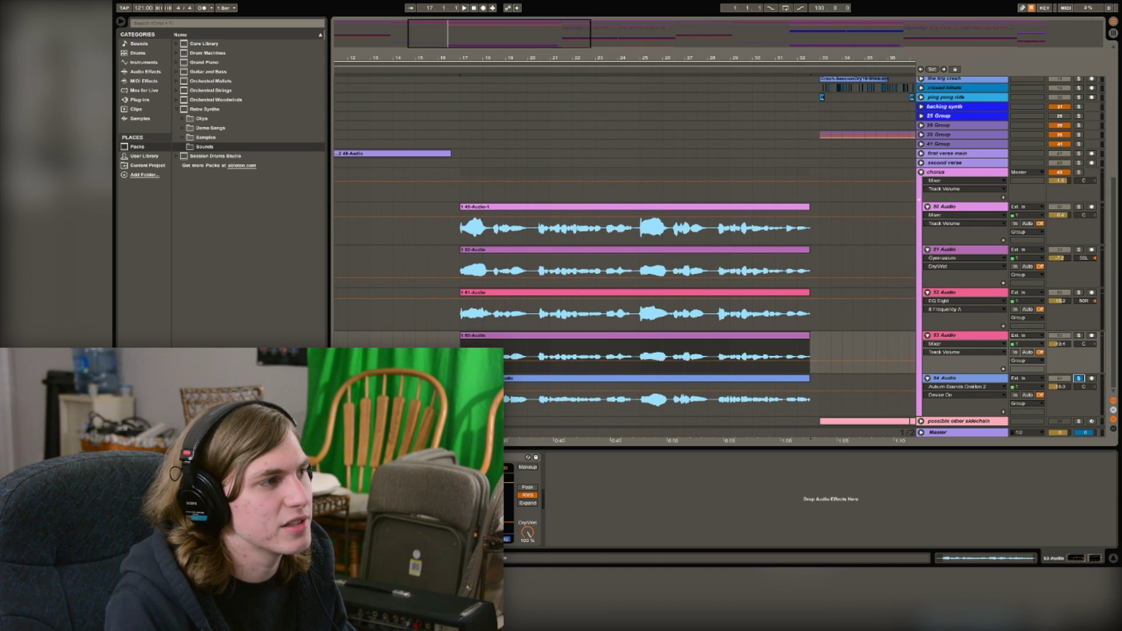
pyautogui.click(507, 403)
pyautogui.press('space')
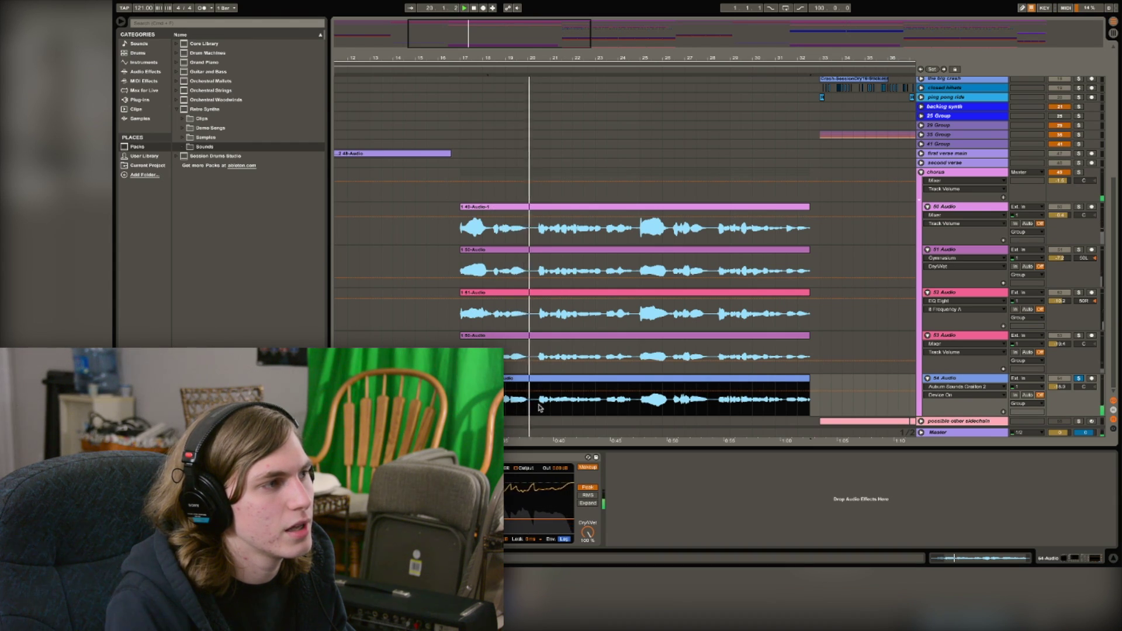
# - Play the whole chorus group soloed, then clear its solo and fold the group
pyautogui.click(1078, 173)
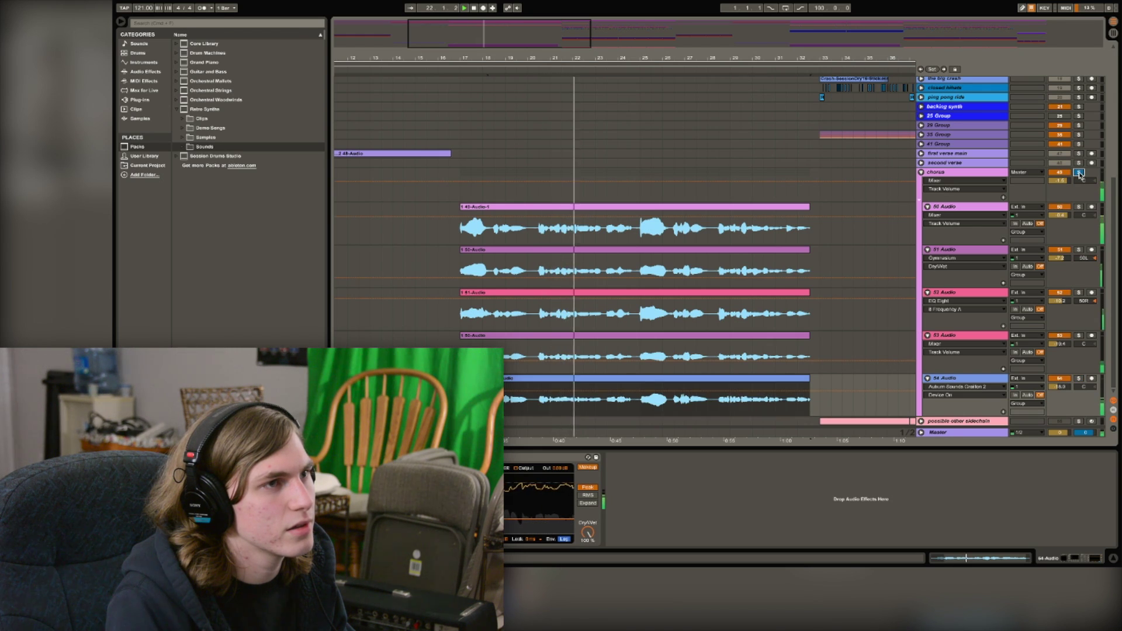
pyautogui.click(1078, 173)
pyautogui.press('space')
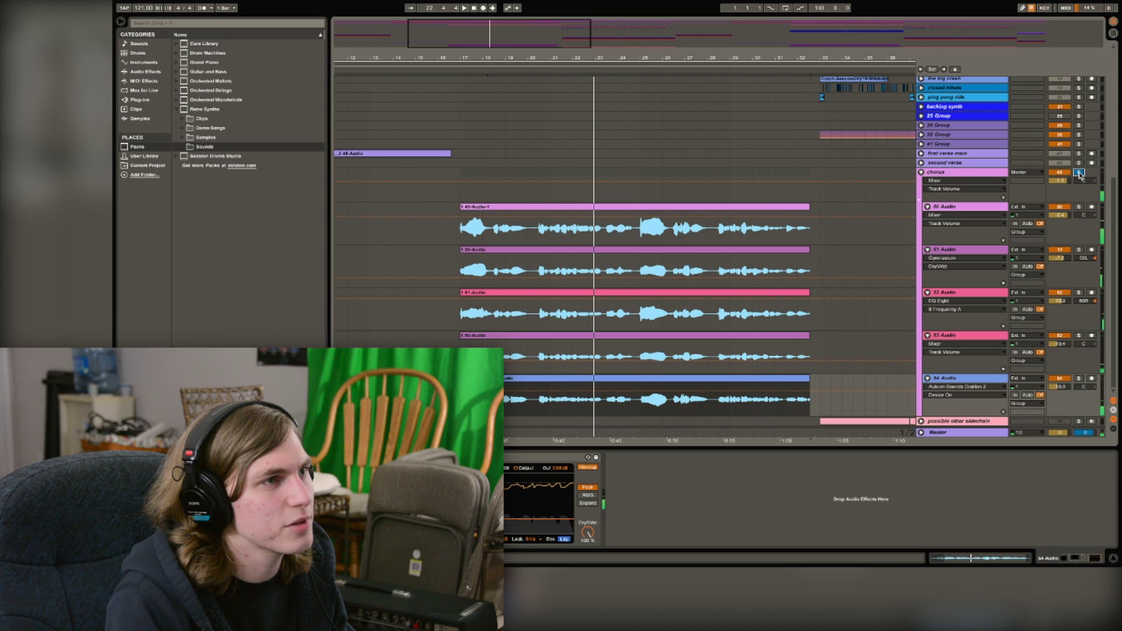
pyautogui.click(922, 173)
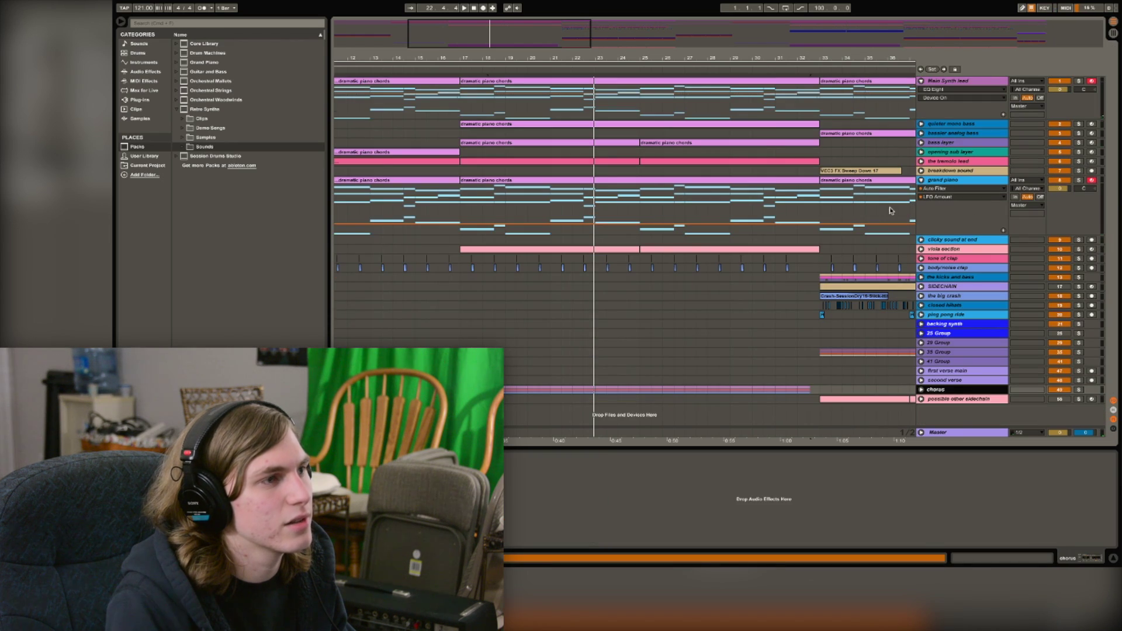
# - Solo the 35 Group and play it from bar 33
pyautogui.moveTo(583, 66); pyautogui.dragTo(975, 42)
pyautogui.click(506, 351)
pyautogui.press('space')
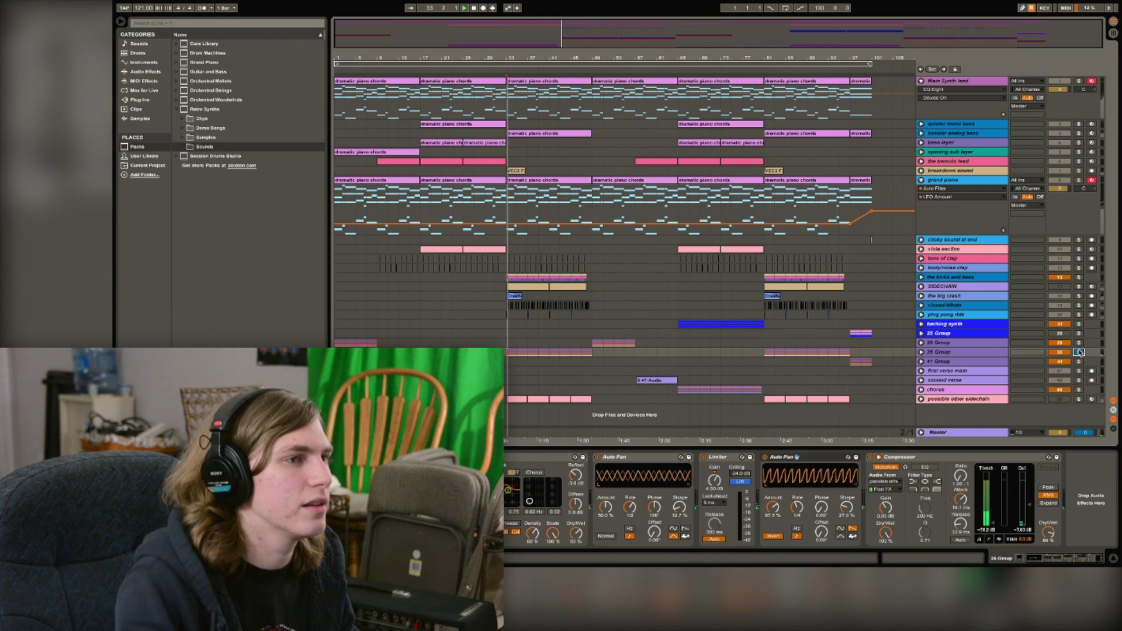
pyautogui.click(1078, 353)
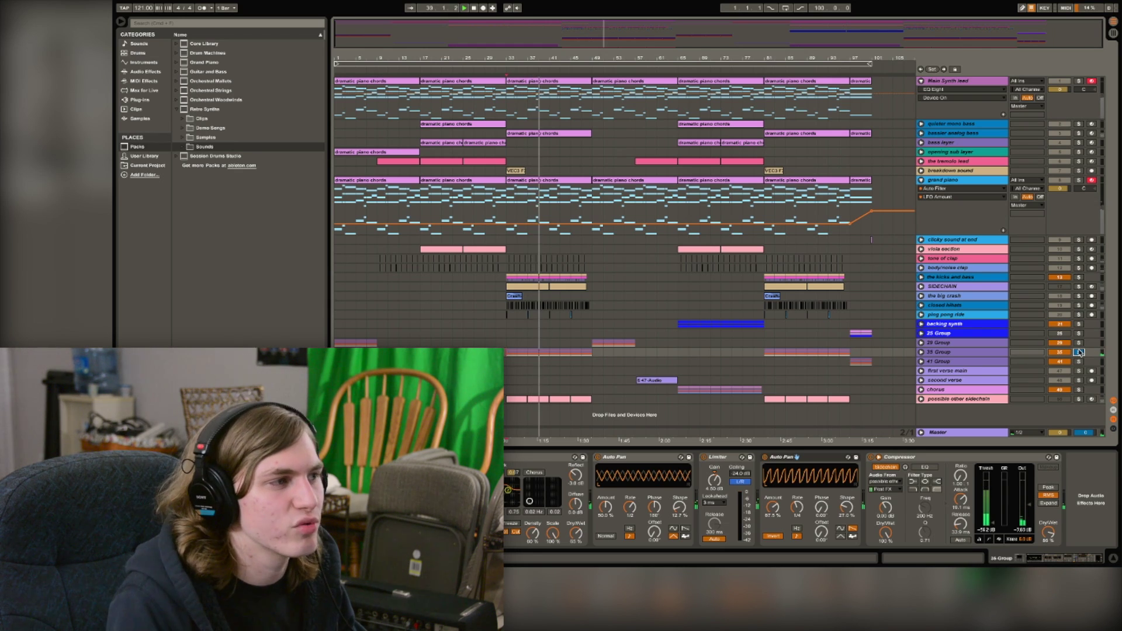
pyautogui.press('space')
# - Solo the quieter mono bass and the analog bass below it, and play them from bar 17
pyautogui.click(1079, 124)
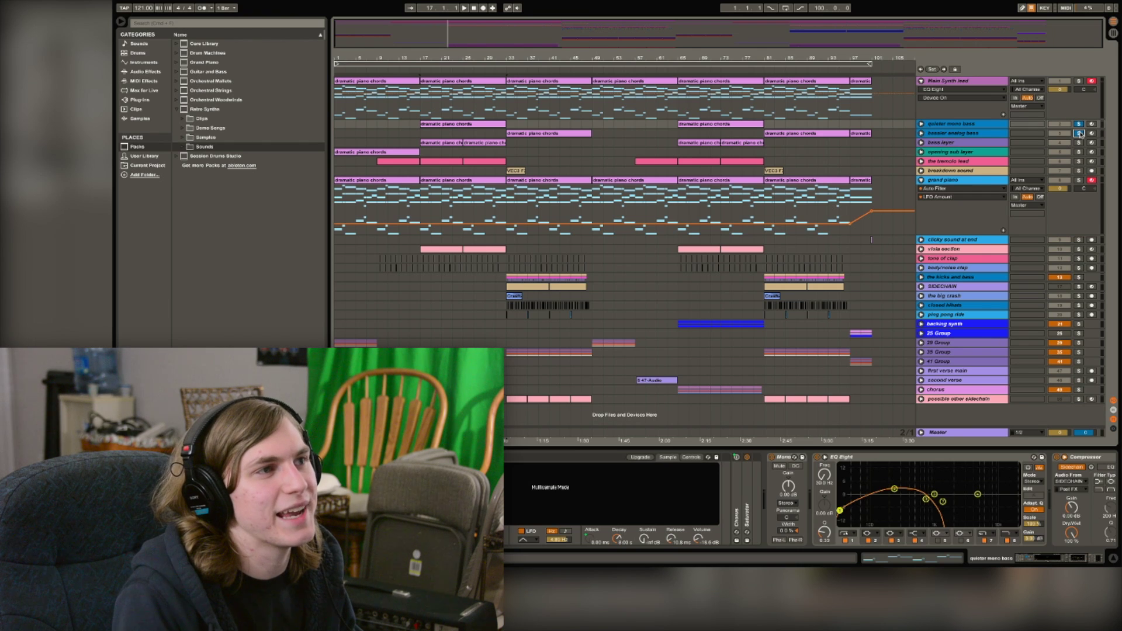
pyautogui.click(1079, 133)
pyautogui.press('space')
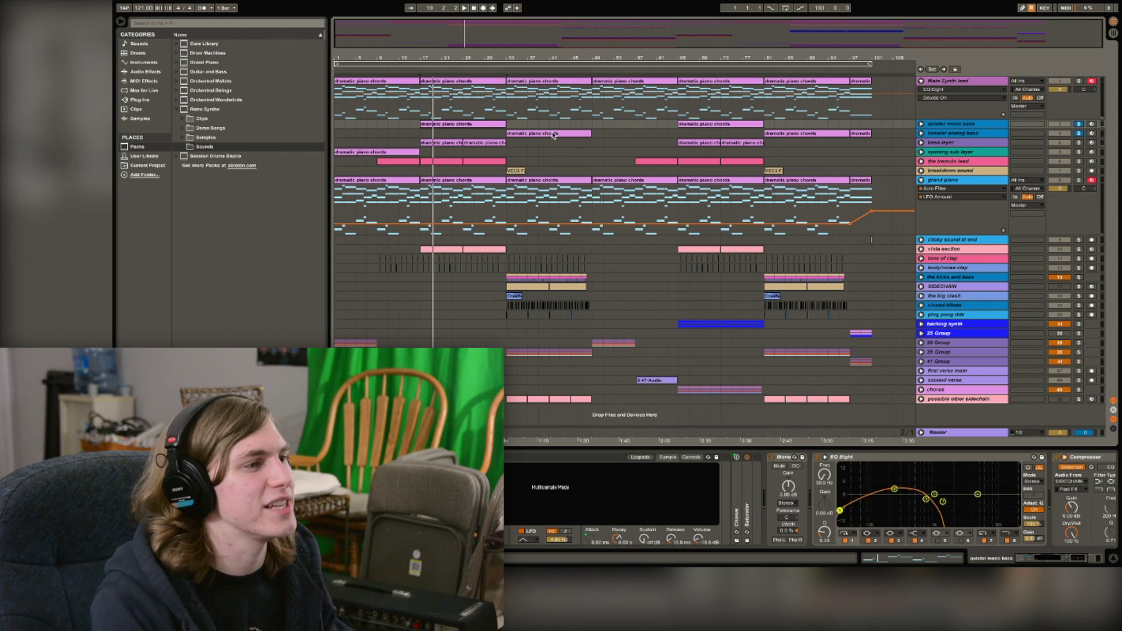
pyautogui.click(1078, 124)
# - Solo the viola section track and play it from bar 17
pyautogui.click(1058, 249)
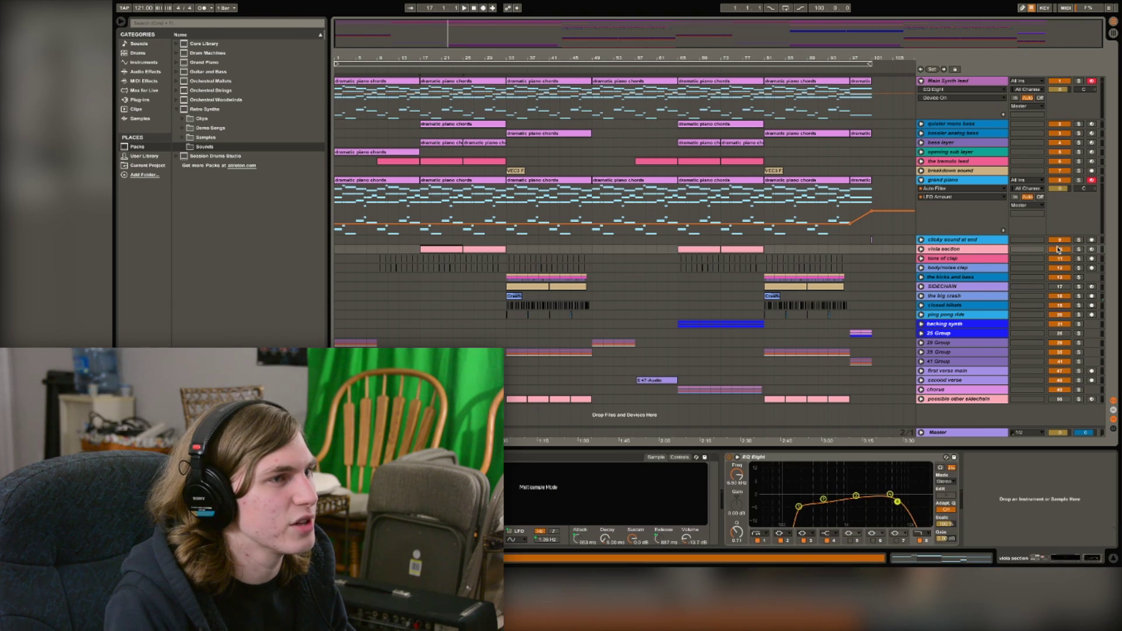
pyautogui.click(1079, 250)
pyautogui.press('space')
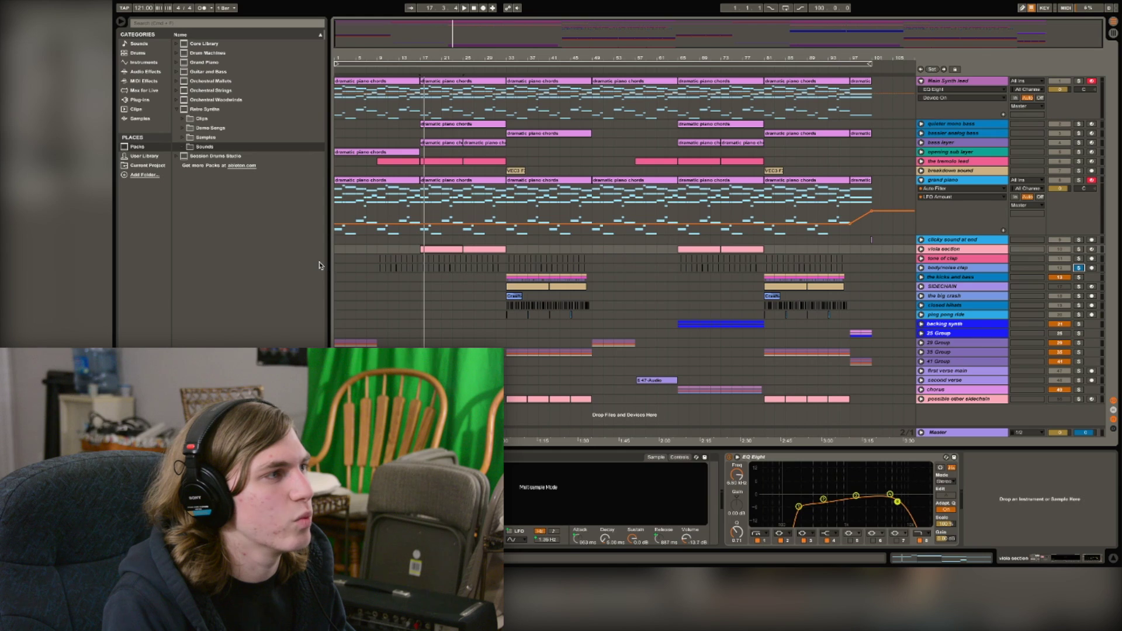
# - Play the soloed body/noise clap from bar 9, then solo the tone of clap track and play it from bar 11
pyautogui.click(381, 270)
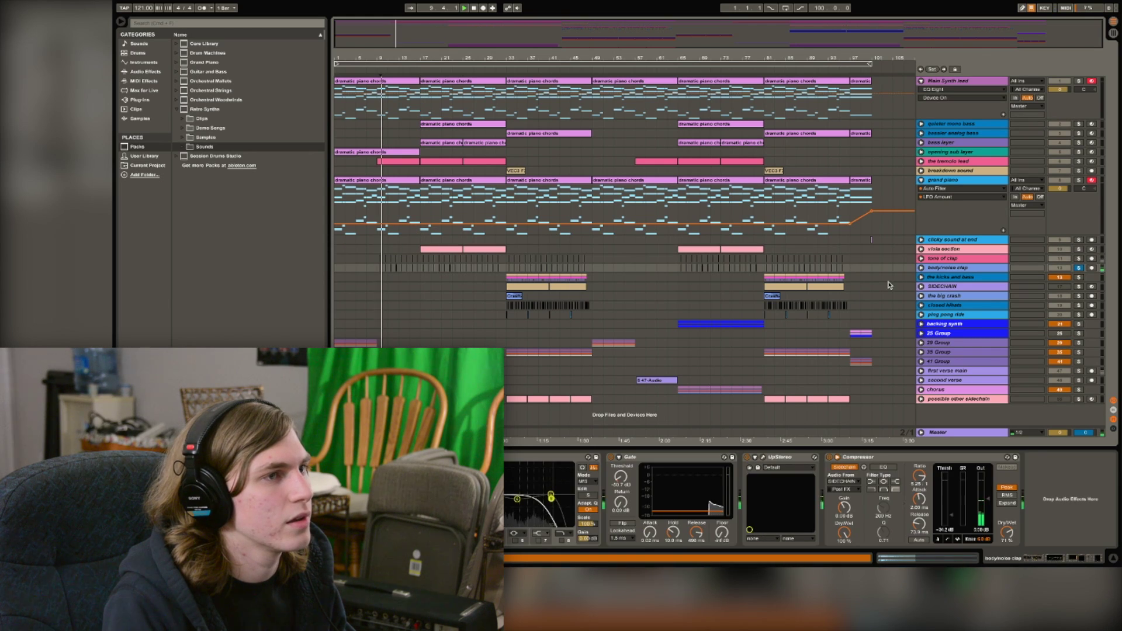
pyautogui.click(1079, 258)
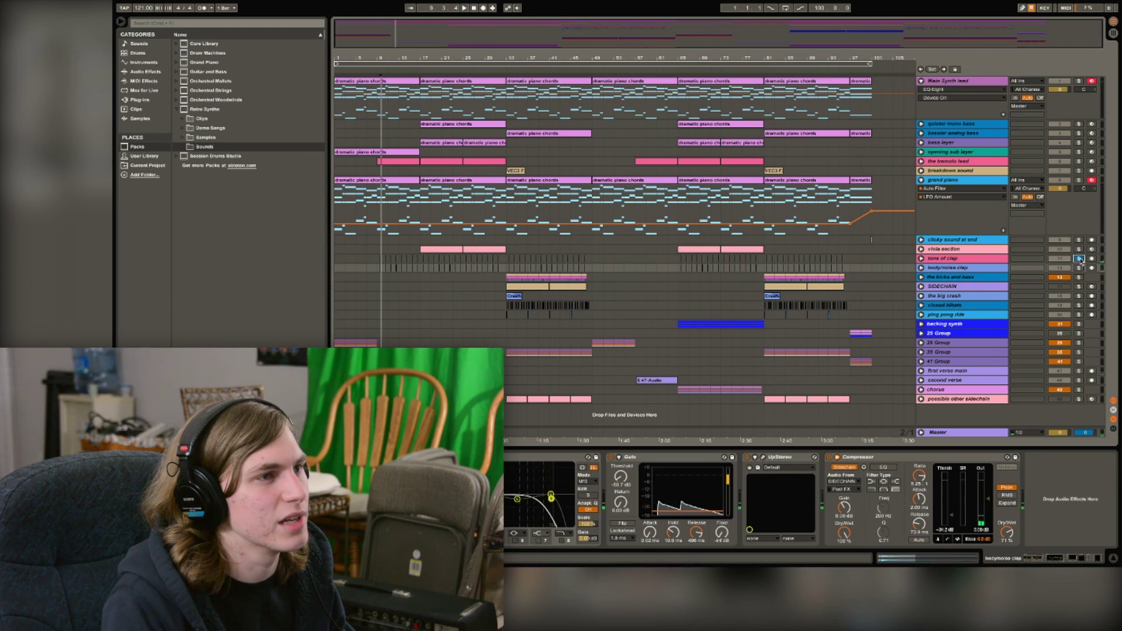
pyautogui.click(942, 258)
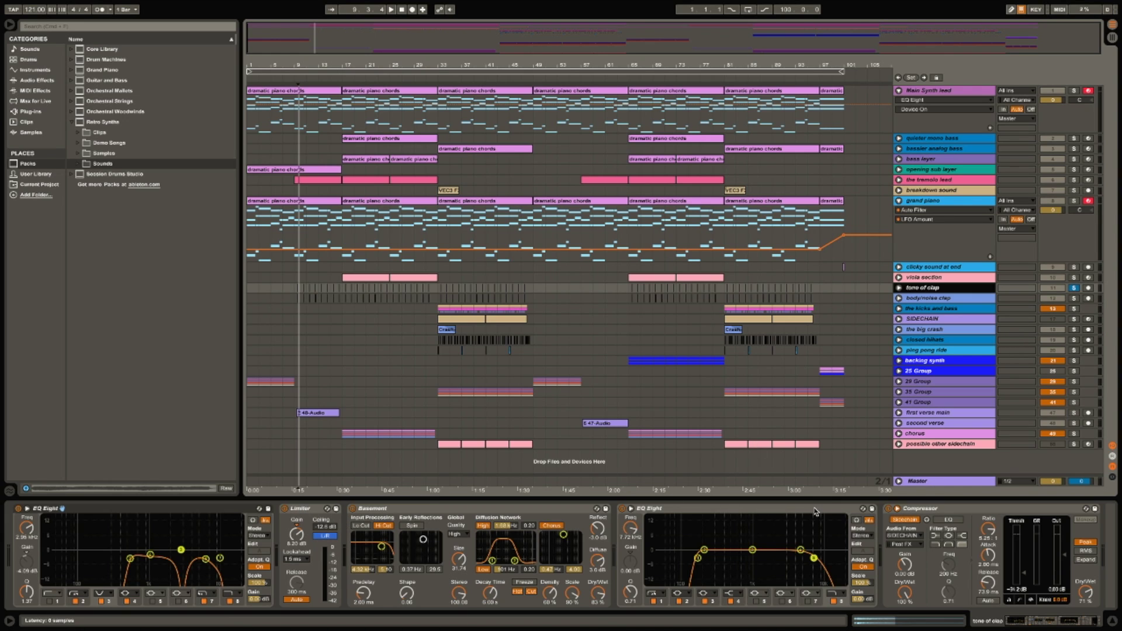
pyautogui.click(315, 292)
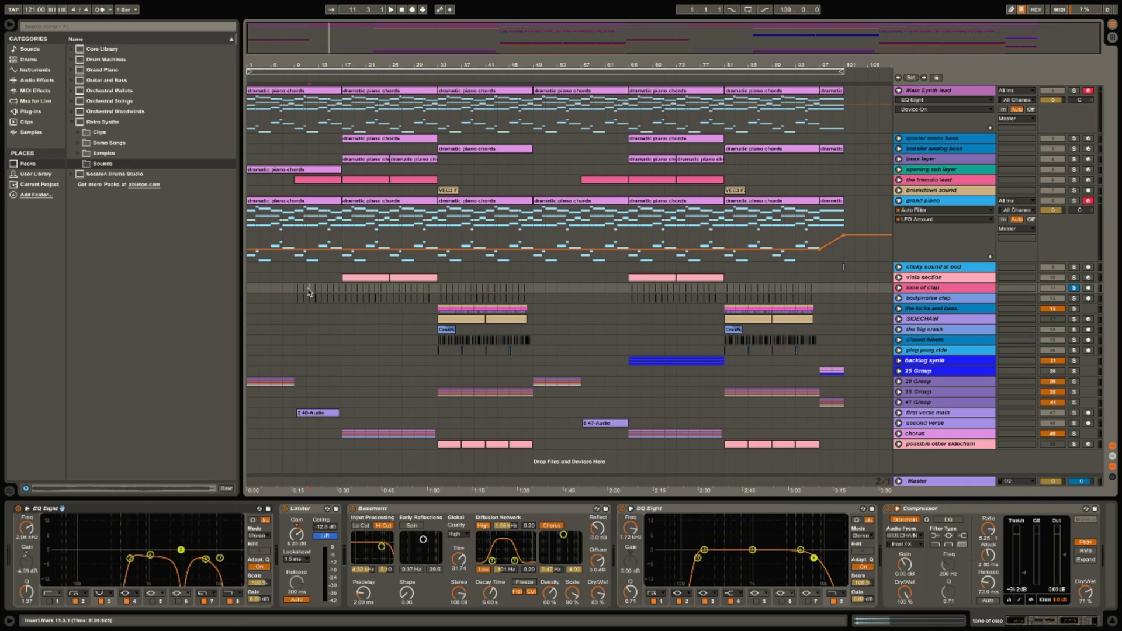
pyautogui.press('space')
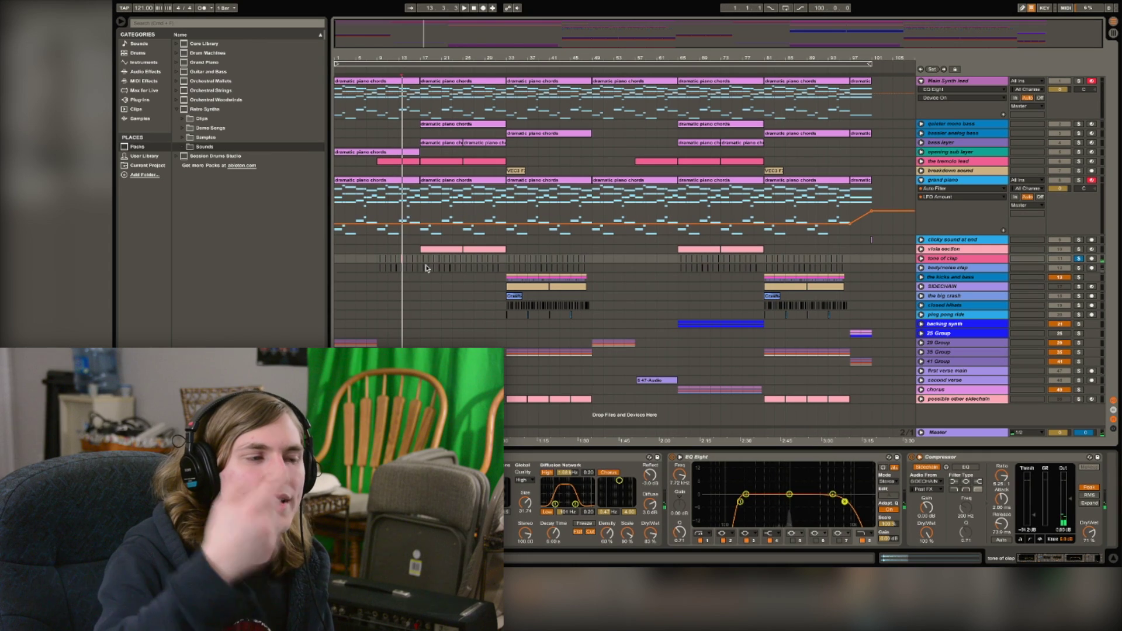
pyautogui.click(401, 370)
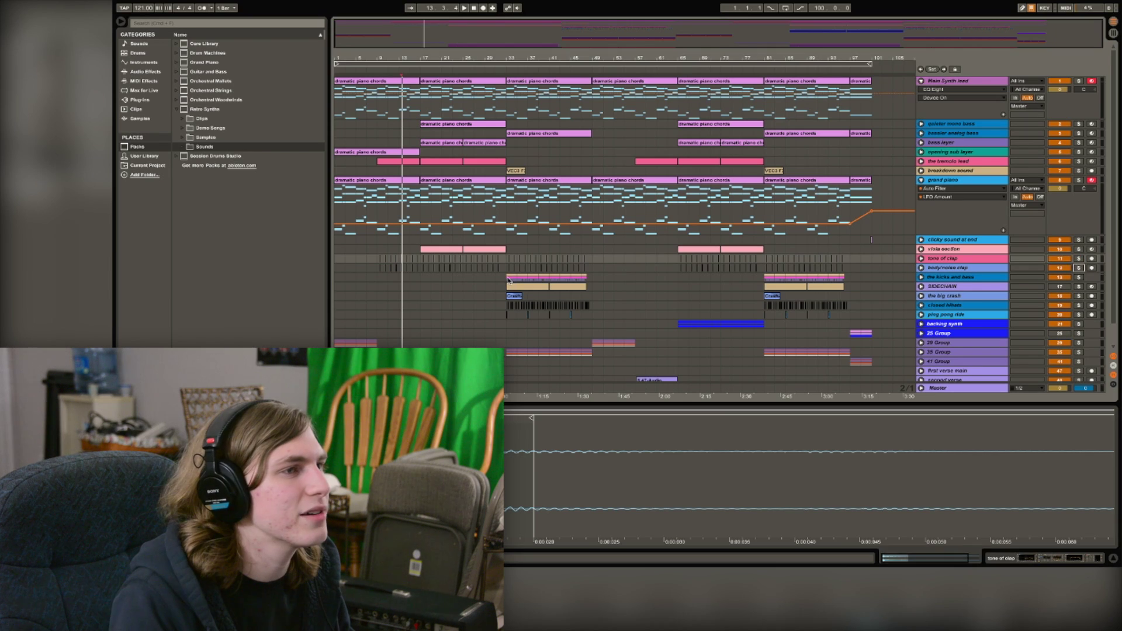
# - Solo the kicks and bass group at bar 33 and unfold it to show its tracks
pyautogui.click(508, 279)
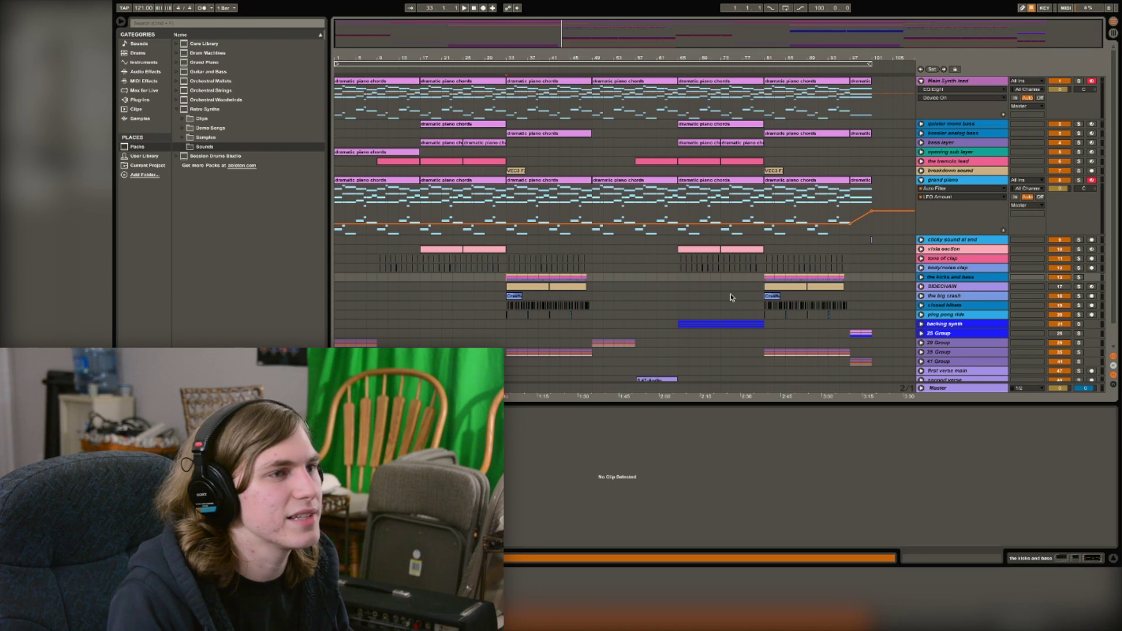
pyautogui.click(1078, 278)
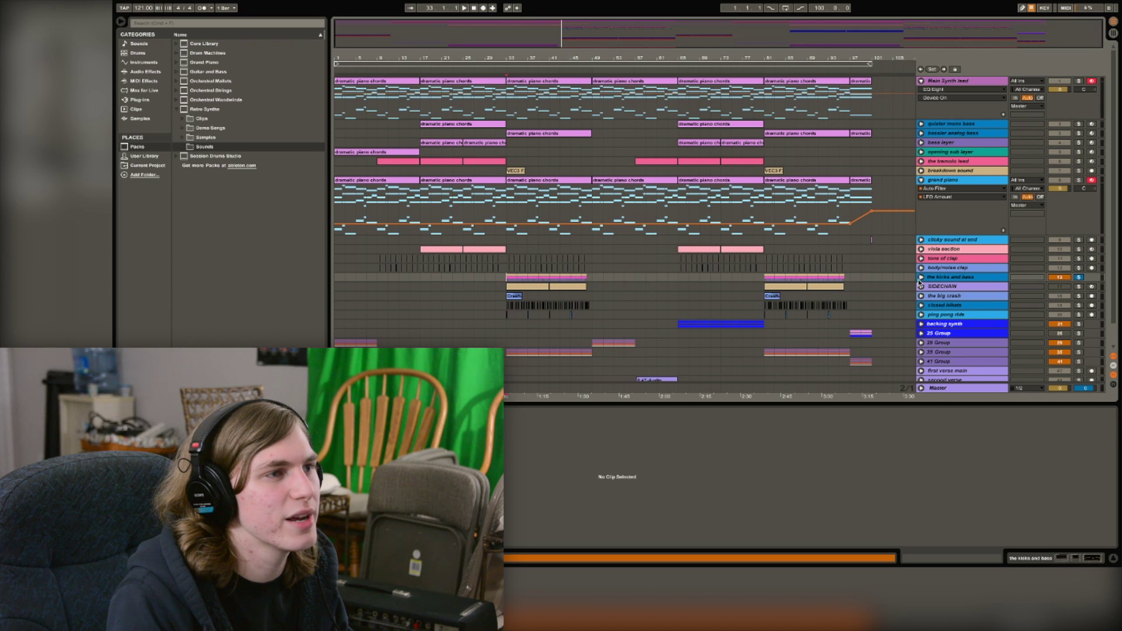
pyautogui.click(921, 277)
pyautogui.scroll(-2, 1058, 272)
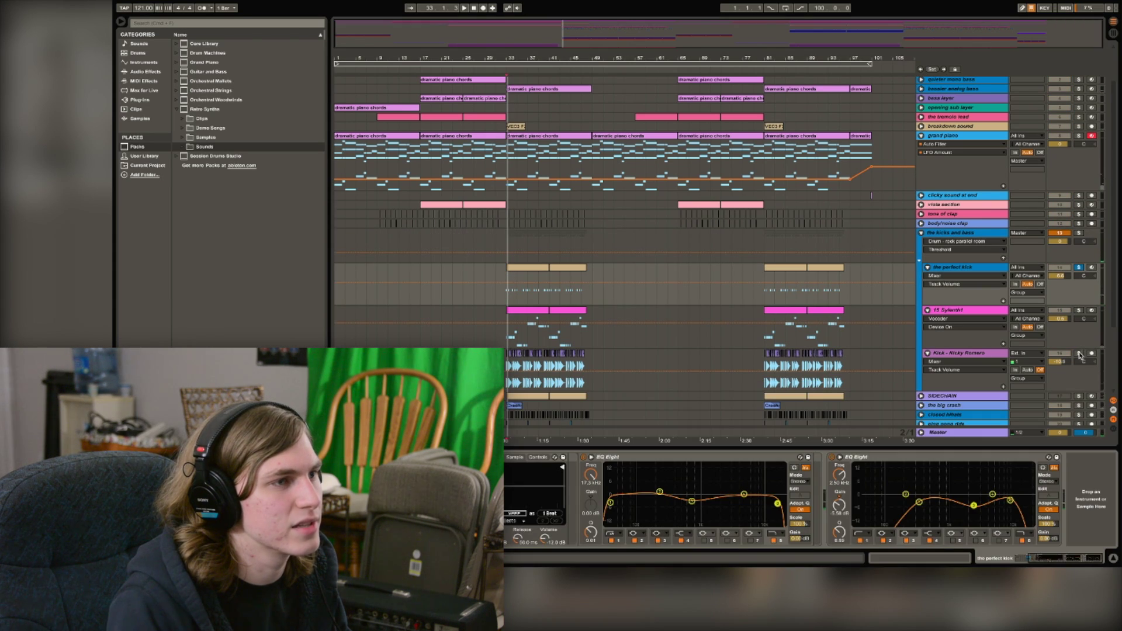
# - Solo the Kick - Nicky Romero track, show its effects and play it from bar 33
pyautogui.click(1079, 354)
pyautogui.click(971, 354)
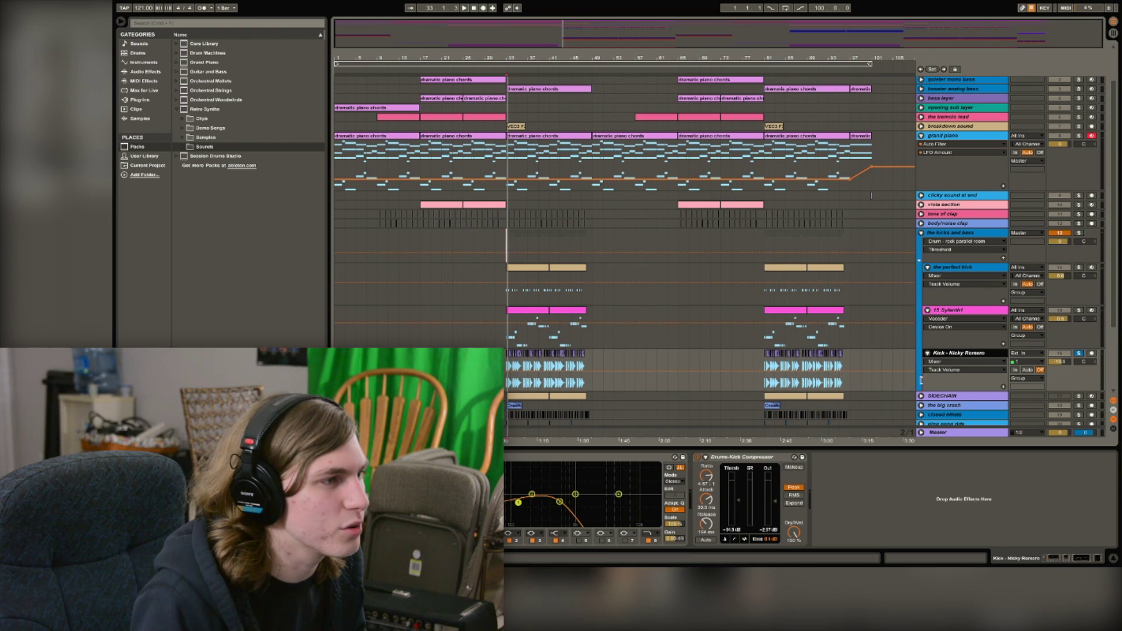
pyautogui.press('space')
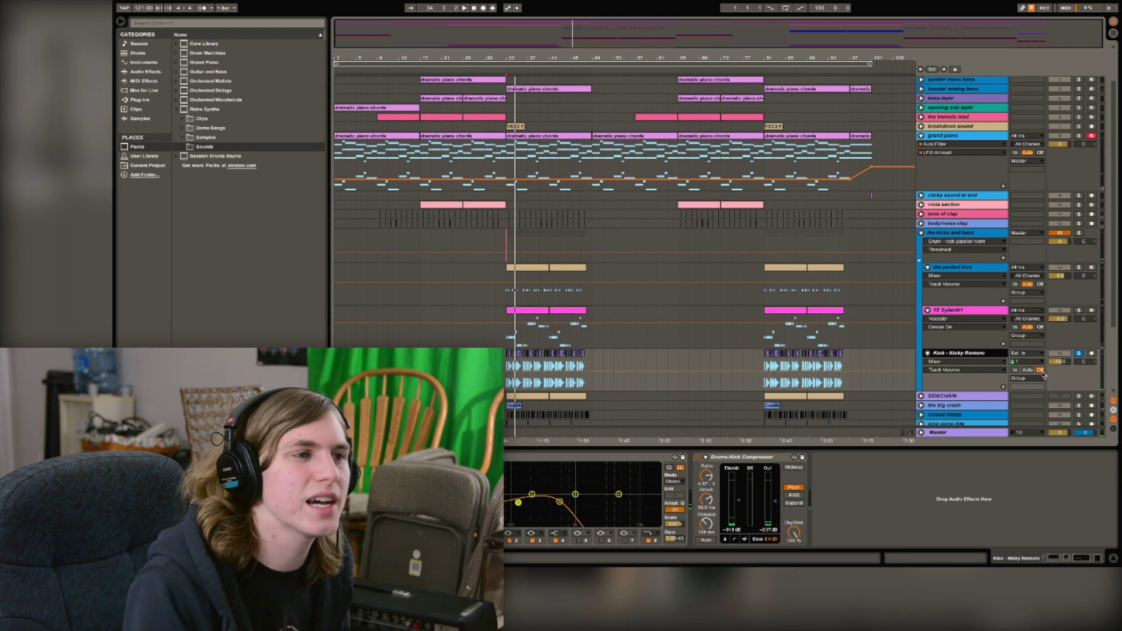
# - Show the 15 Sylenth1 track's effects and play it soloed, then solo and play the whole kicks and bass group
pyautogui.click(996, 312)
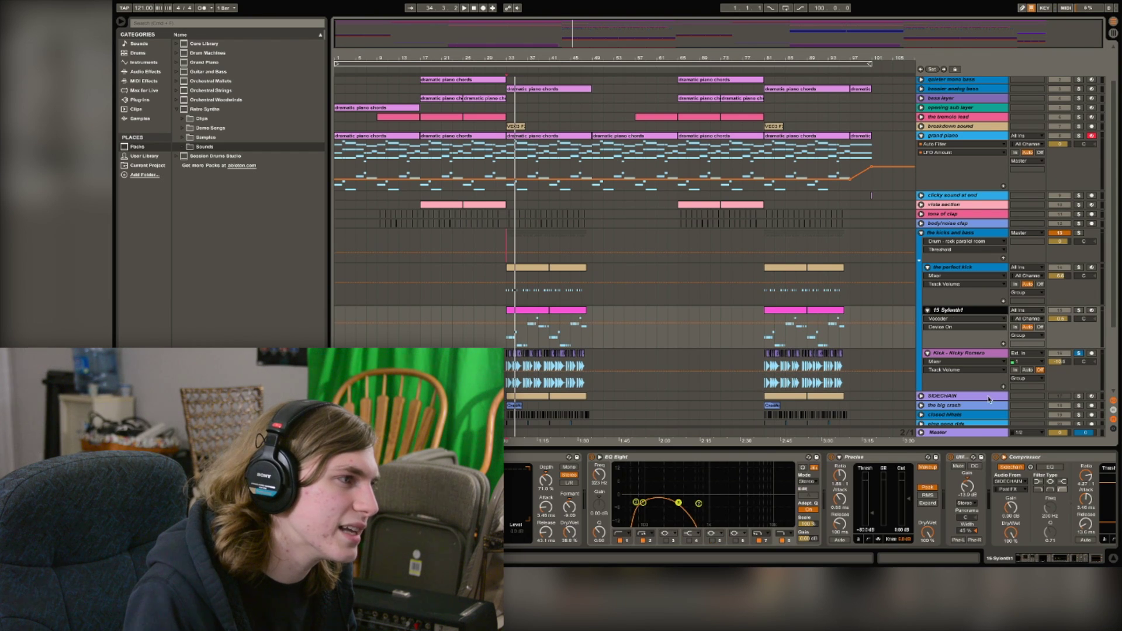
pyautogui.moveTo(1032, 560); pyautogui.dragTo(964, 560)
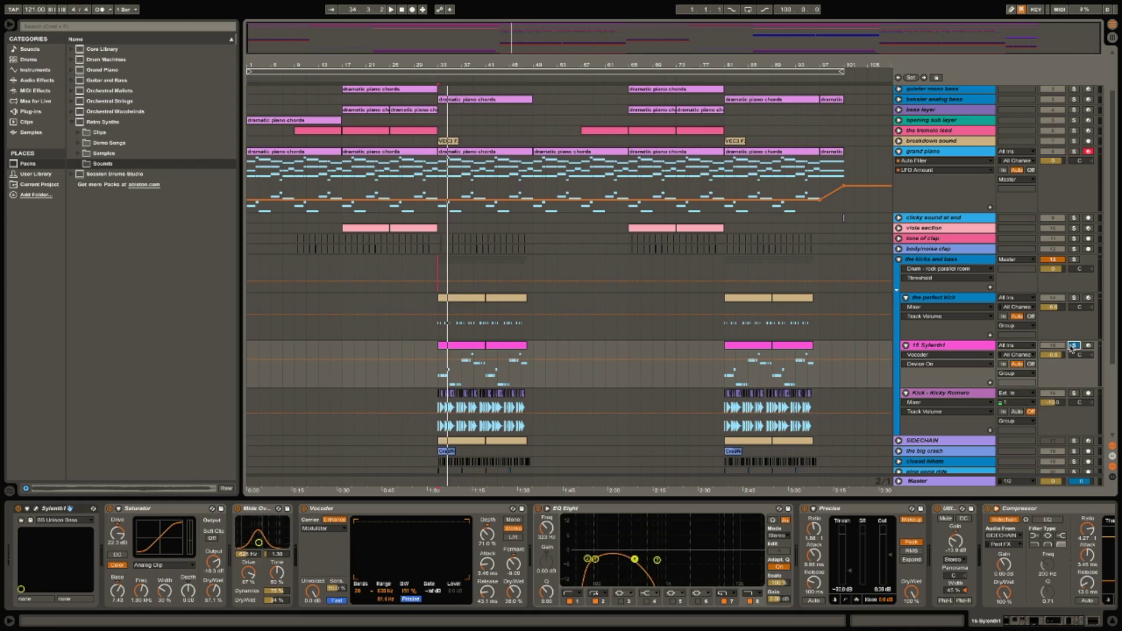
pyautogui.press('space')
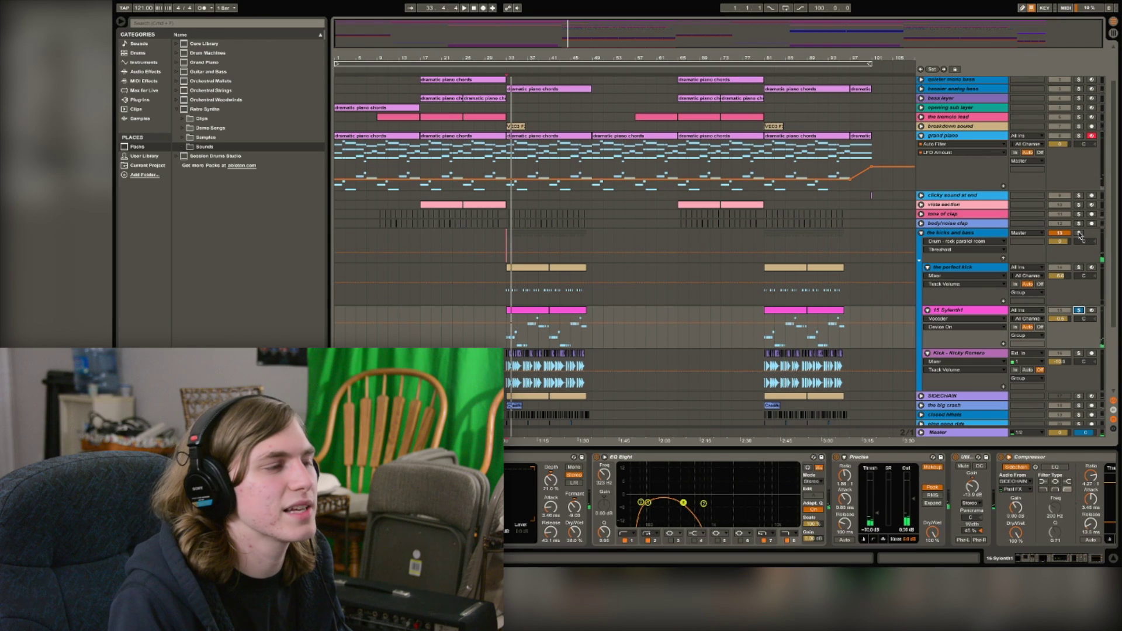
pyautogui.click(1074, 260)
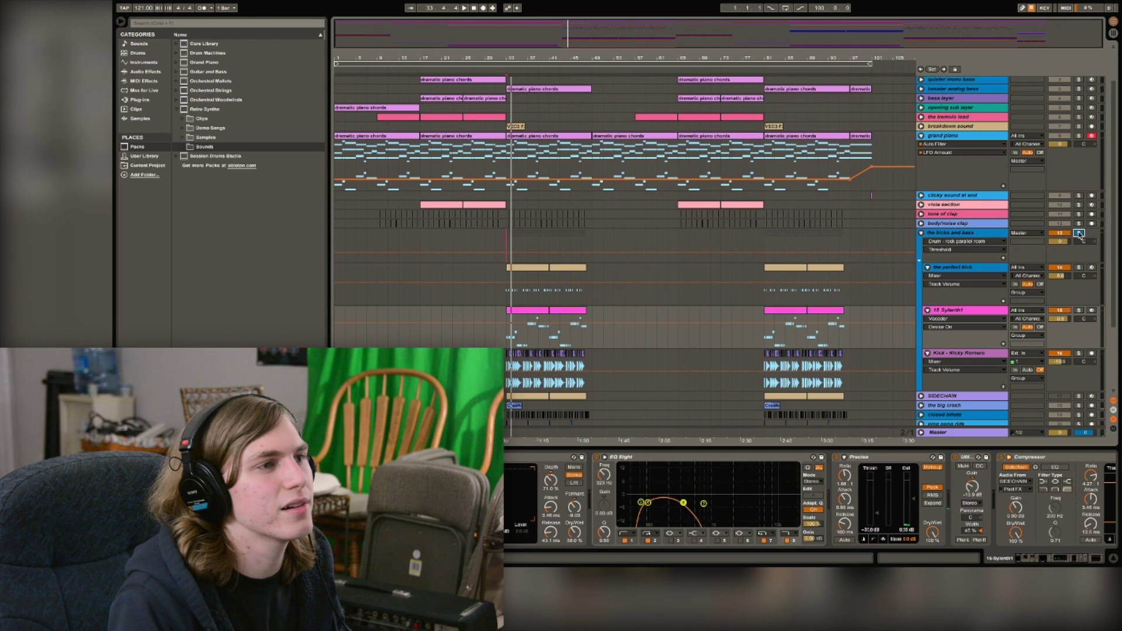
pyautogui.press('space')
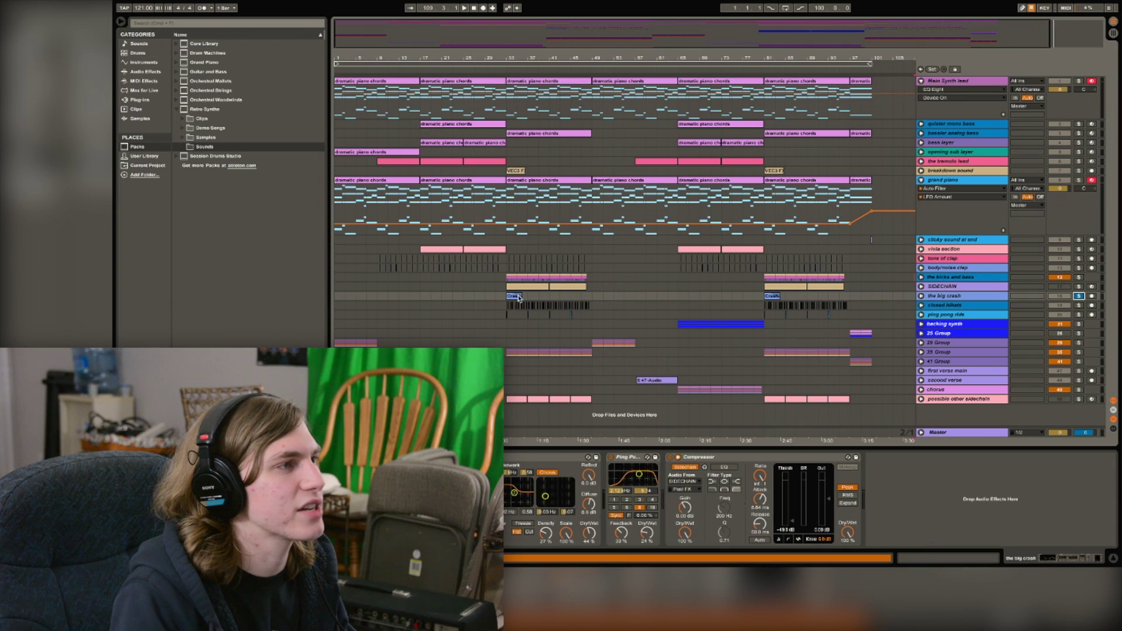
# - Play the soloed big crash from bar 33, then solo and play the ping pong ride and the closed hihats
pyautogui.press('space')
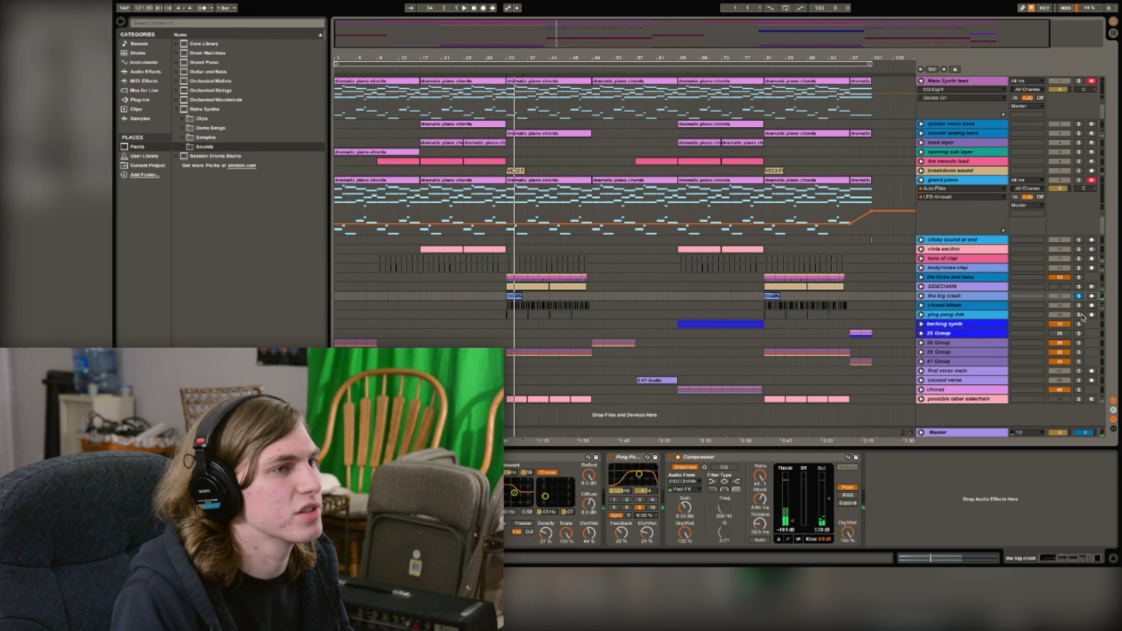
pyautogui.press('space')
pyautogui.click(1078, 315)
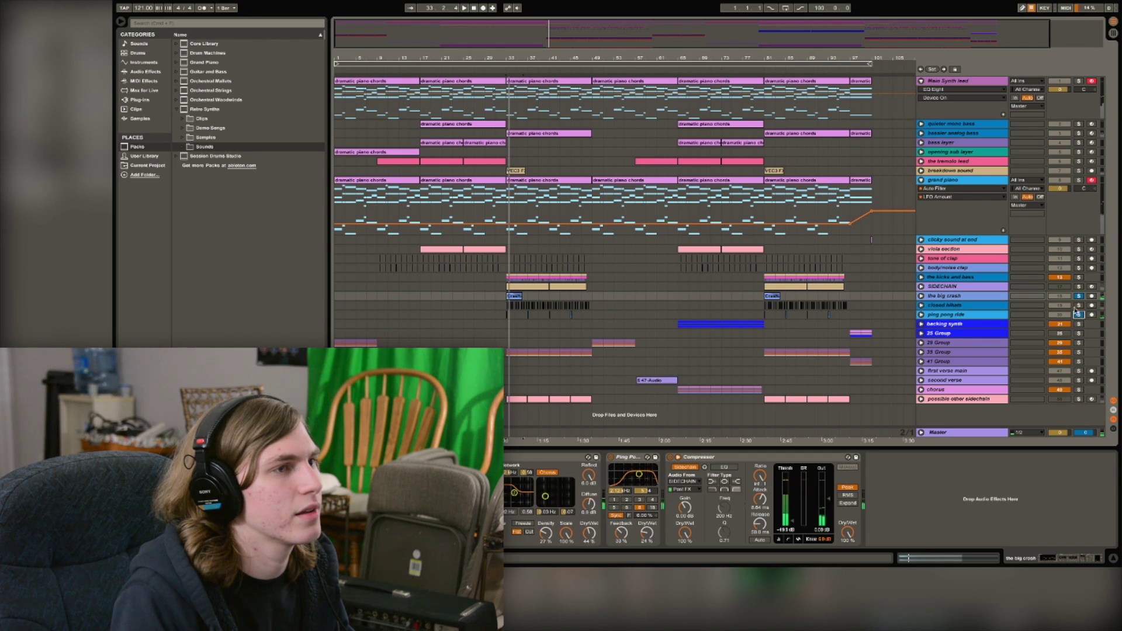
pyautogui.press('space')
pyautogui.click(1079, 305)
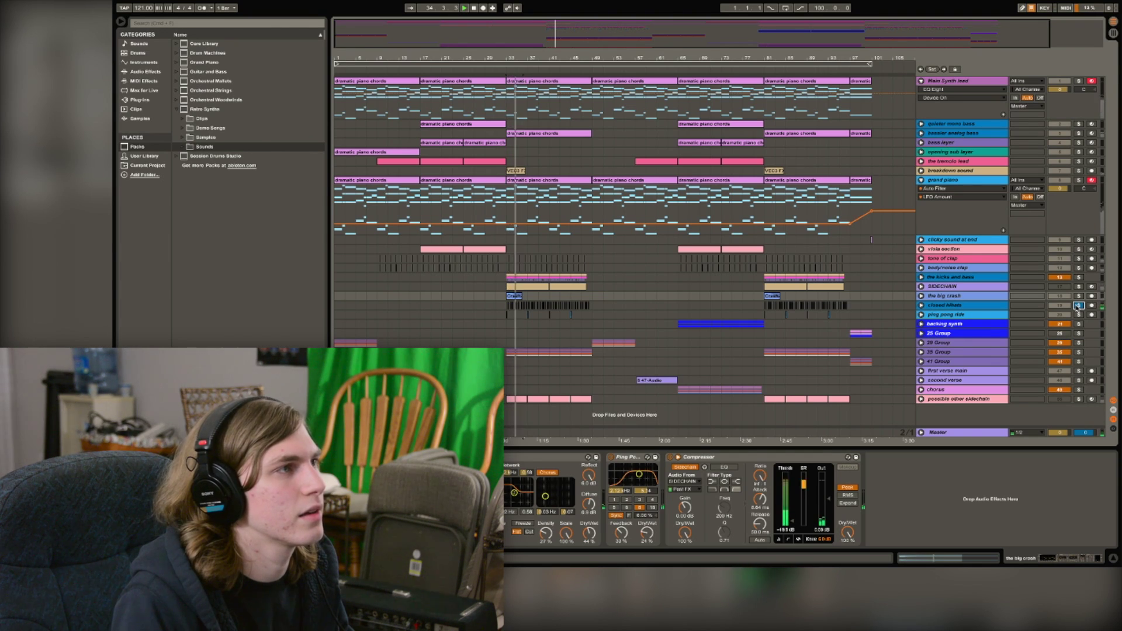
# - Solo and play the 41 Group from bar 97 and compare its effects with those of the 25 Group
pyautogui.click(1079, 361)
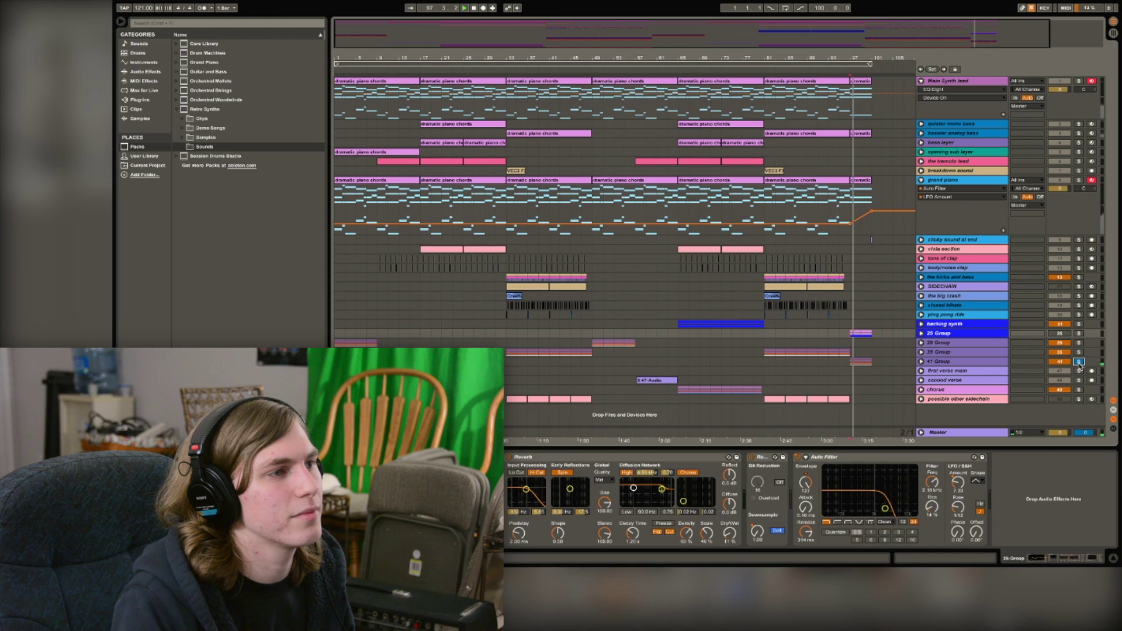
pyautogui.click(952, 361)
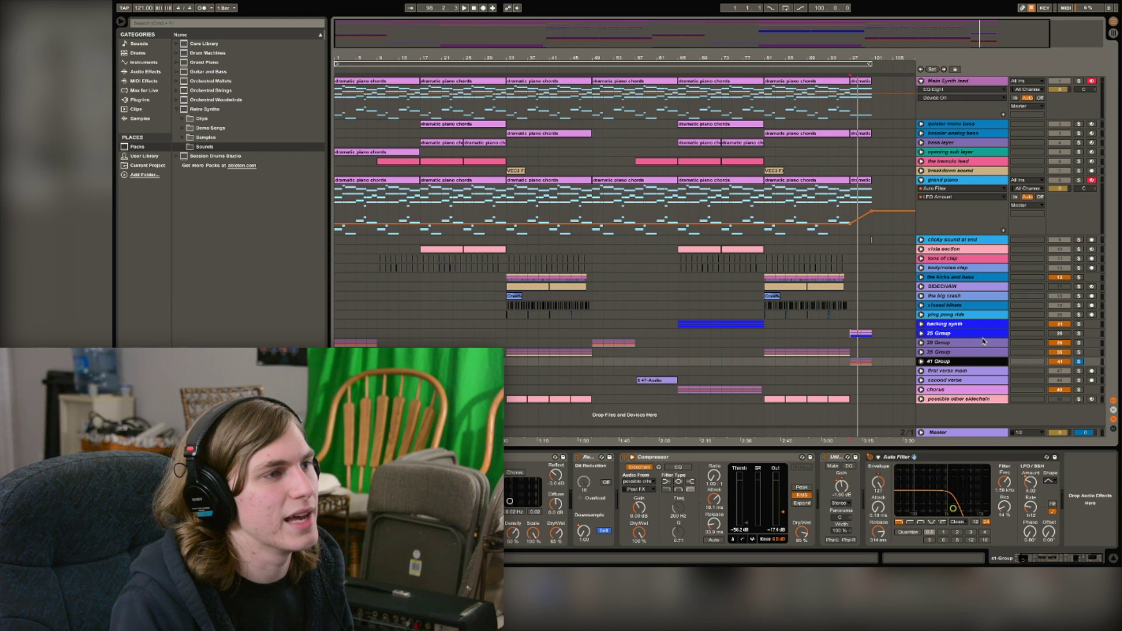
pyautogui.click(952, 333)
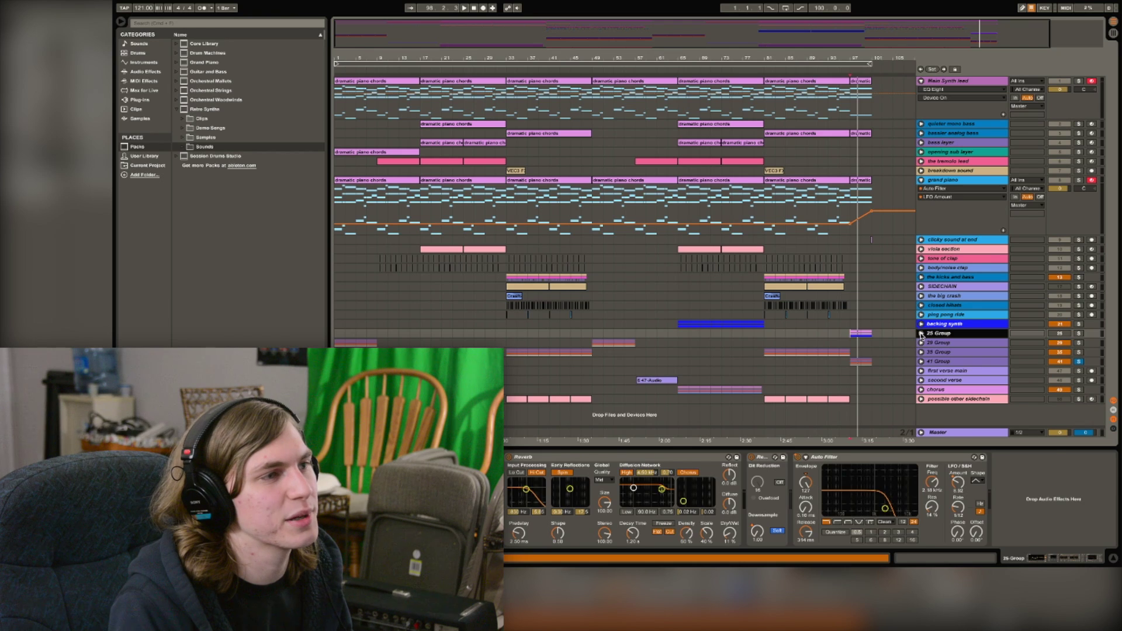
pyautogui.click(941, 361)
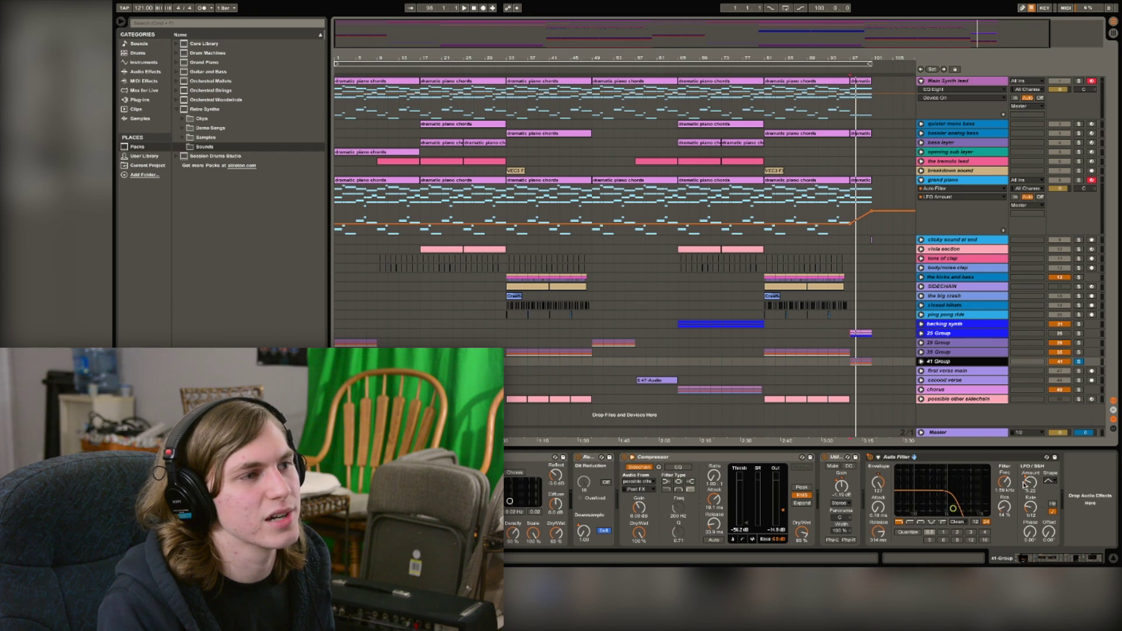
# - Show the grand piano track's effect chain through to its Auto Filter and Gate
pyautogui.click(984, 181)
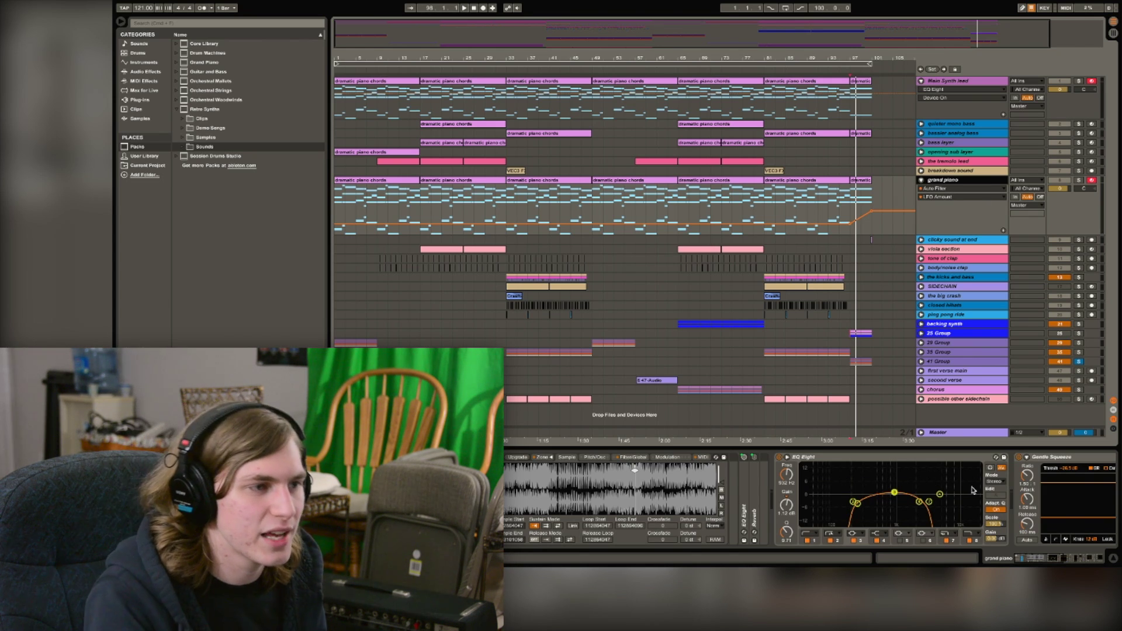
pyautogui.click(1069, 560)
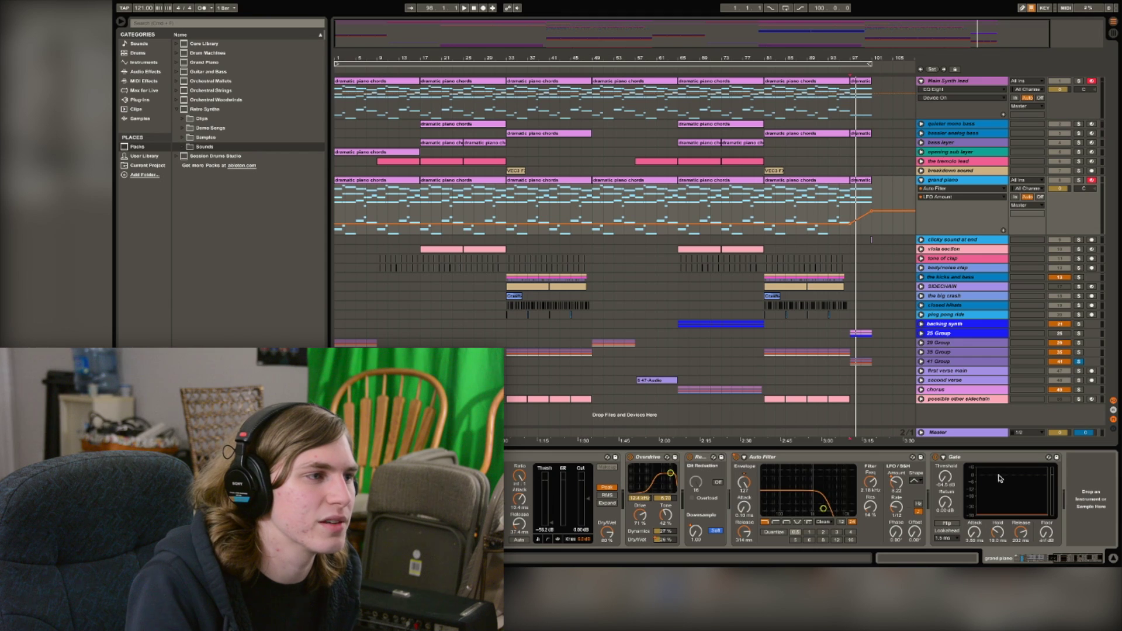
# - Solo the clicky sound at end track and play its clip at bar 101
pyautogui.click(868, 242)
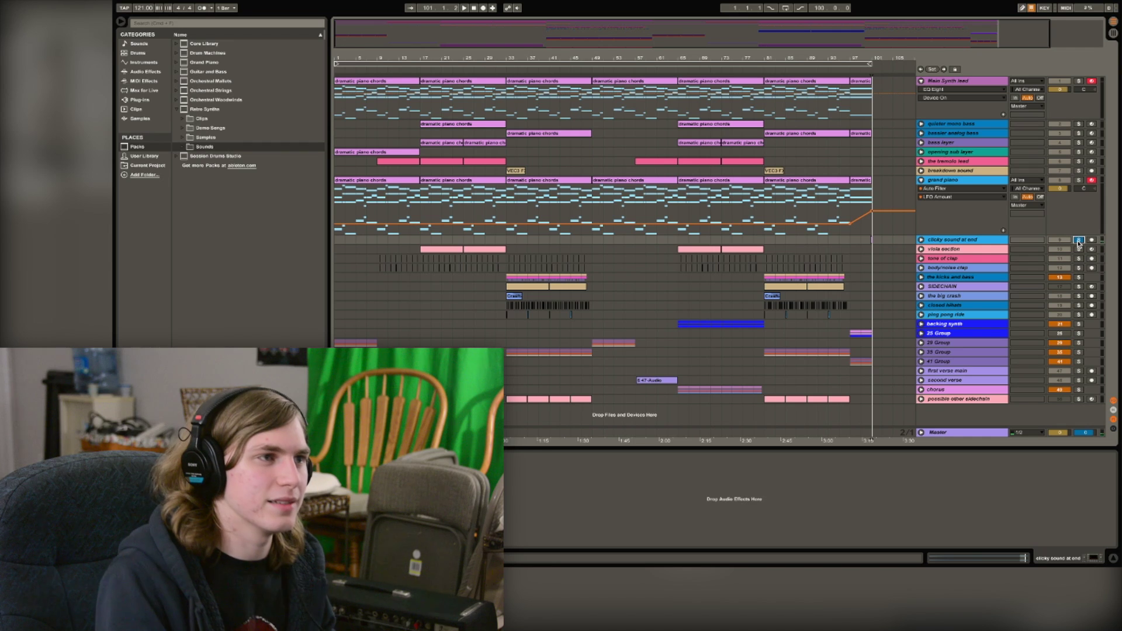
pyautogui.click(1079, 239)
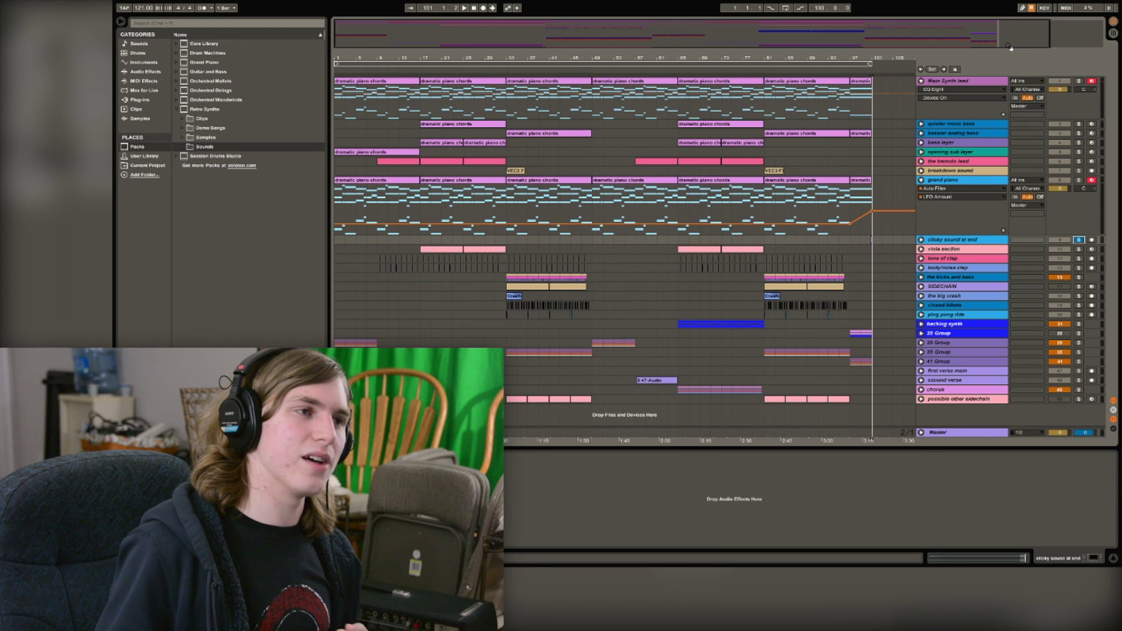
# - Solo the second verse vocal track at bar 58
pyautogui.click(1072, 380)
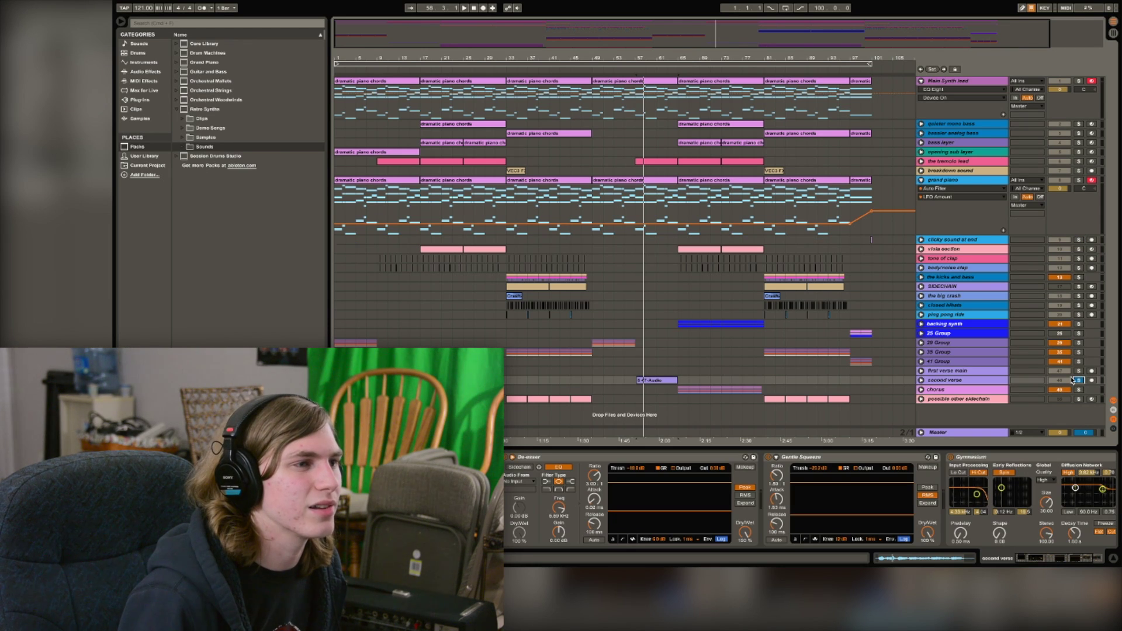